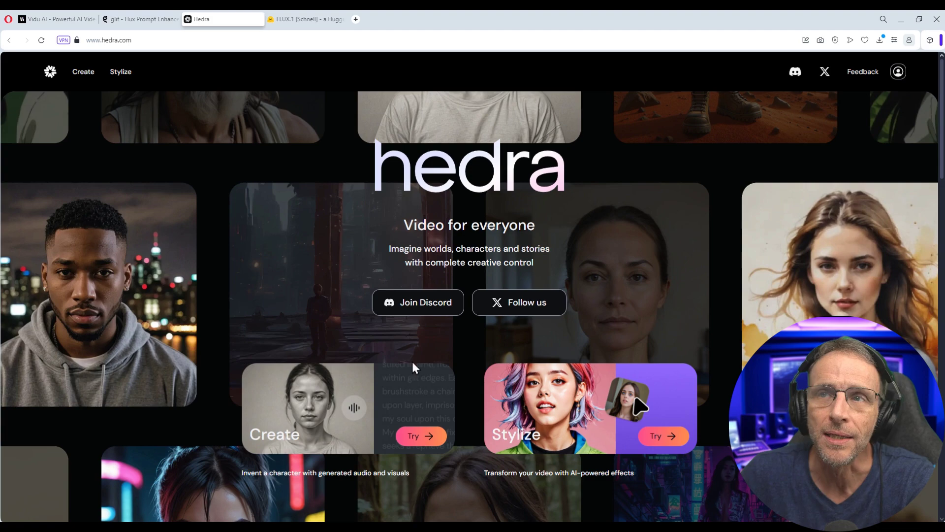
Launch Hedra's Create workspace from the Create card on the landing page
left_click(414, 436)
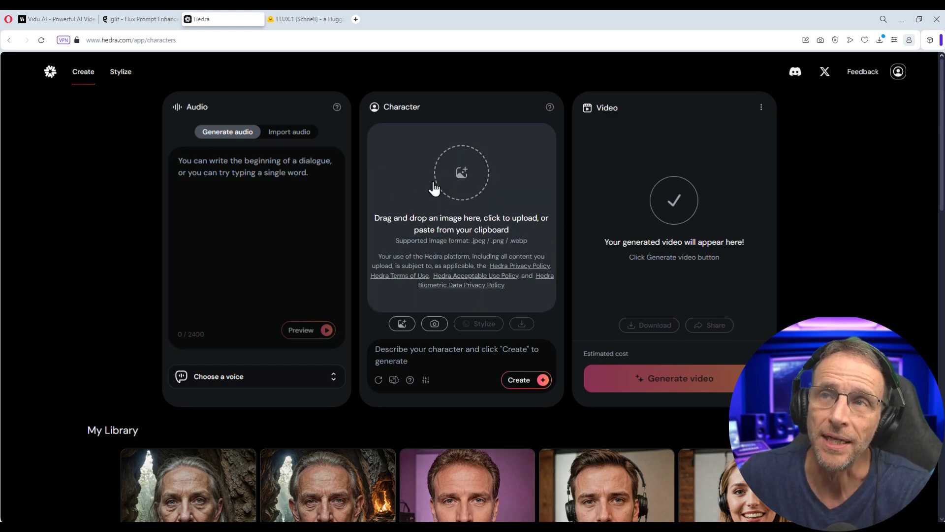
Upload a portrait, choose the Marshal – German Prof. voice, and paste in the 314-character script
left_click(452, 177)
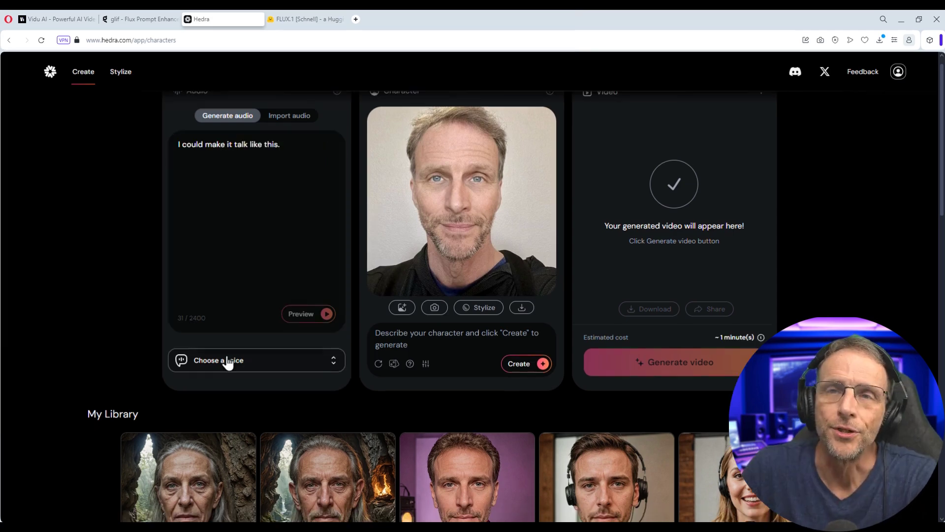
left_click(226, 363)
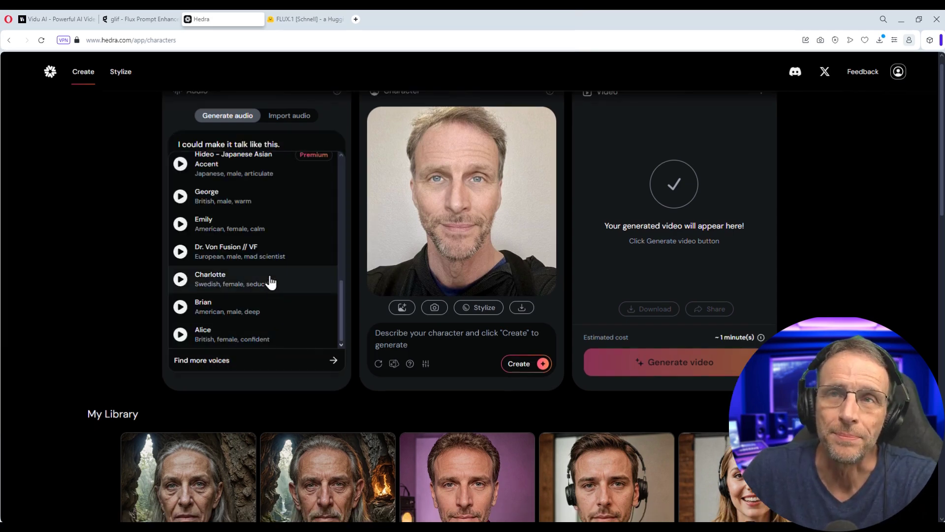
scroll(270, 280, "up", 5)
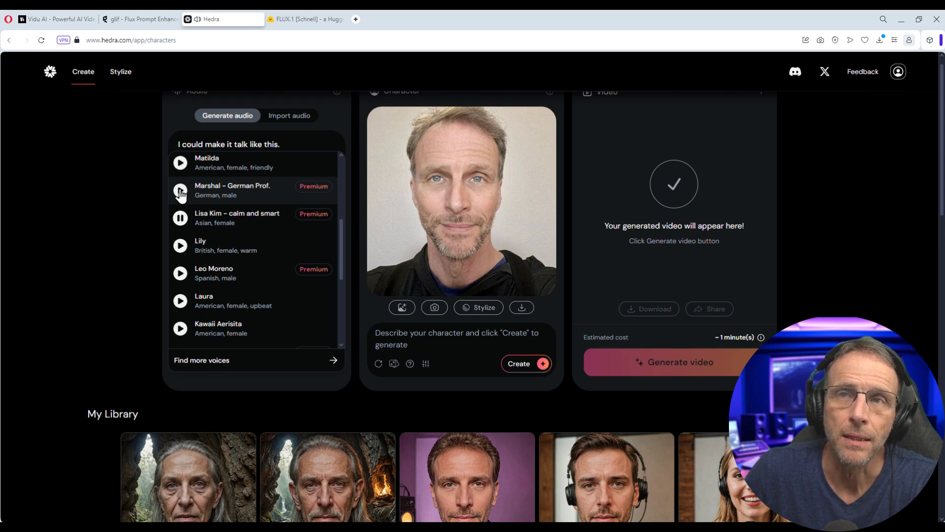
scroll(181, 194, "up", 1)
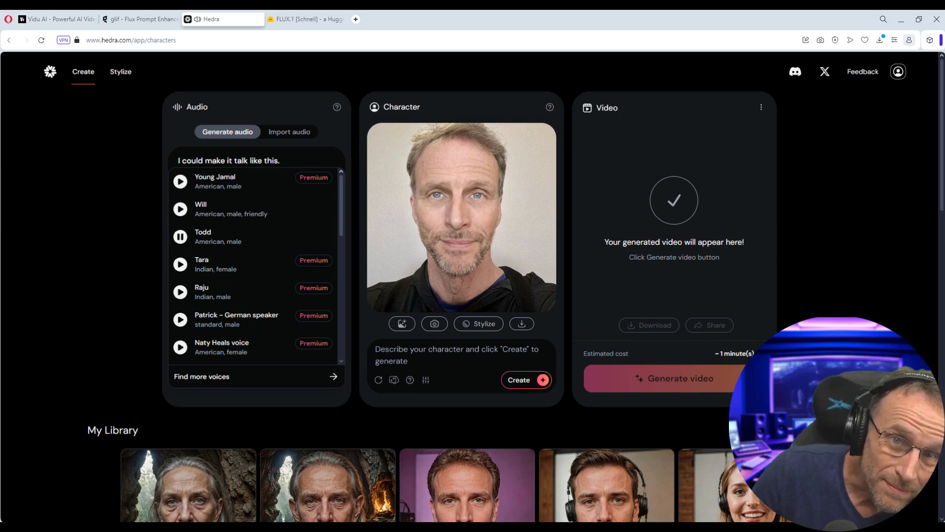
scroll(179, 213, "down", 3)
left_click(246, 302)
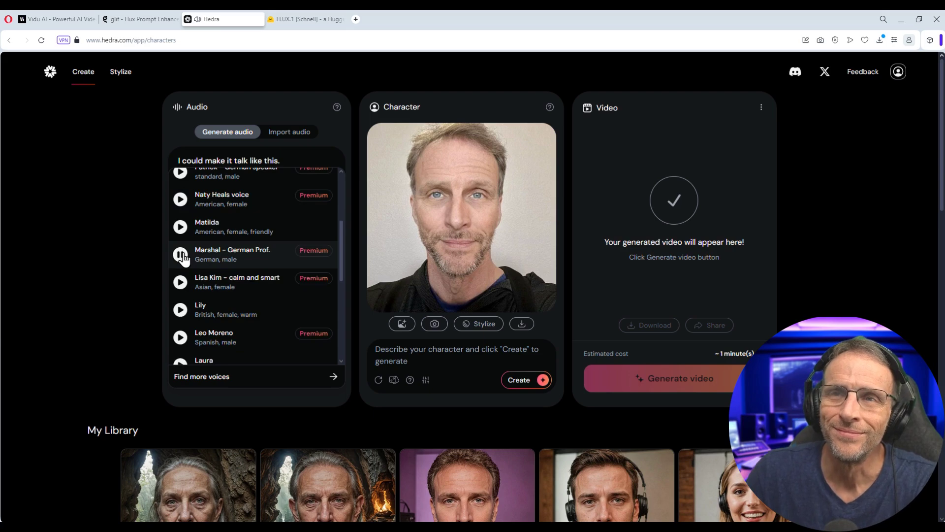
left_click(227, 260)
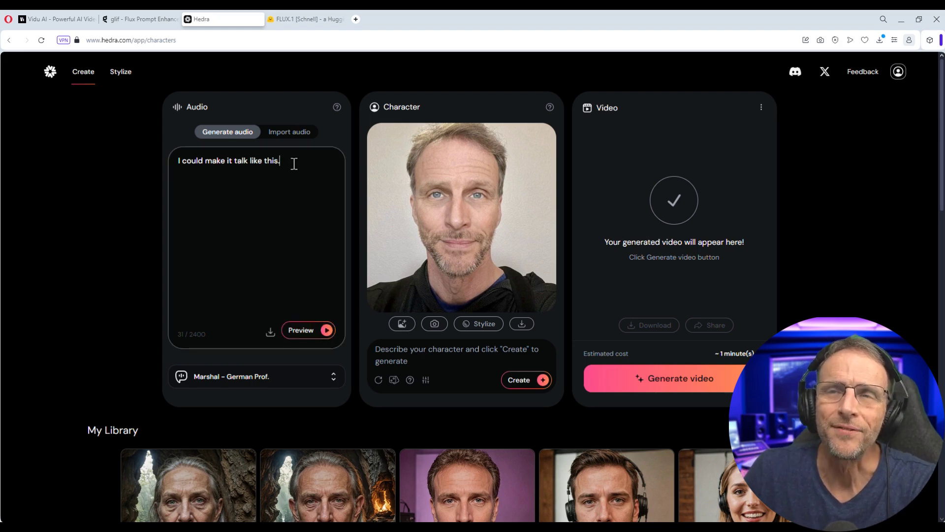
left_click_drag(293, 164, 104, 184)
type("There are few who pass through to the other side, and ever decide to return. Of course...many make promises. But the temptation of the other side is simply too much for them. If you should decide to go forward, I hope you have completed your work in this world, and there are no loose ends that you need to tie up.")
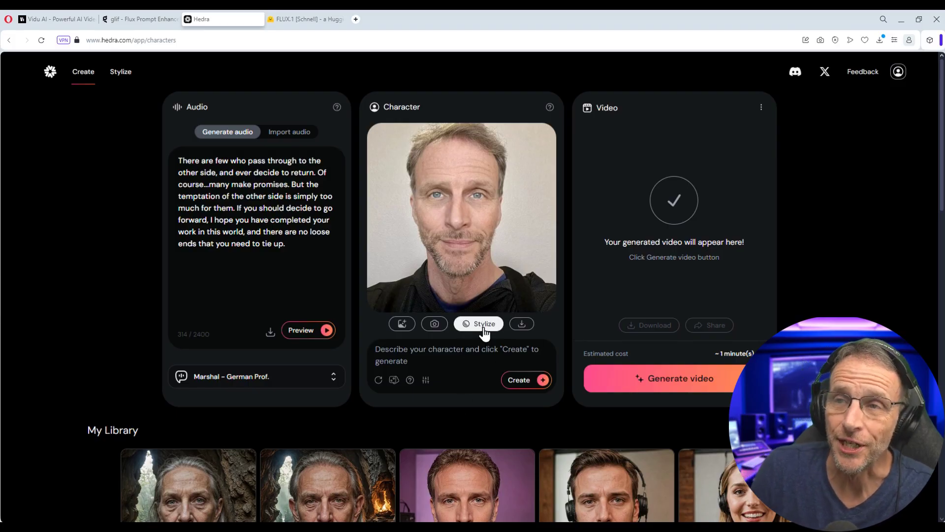
Stylize the character at lower AI strength as a purple-hatted German professor, then generate the video
left_click(482, 325)
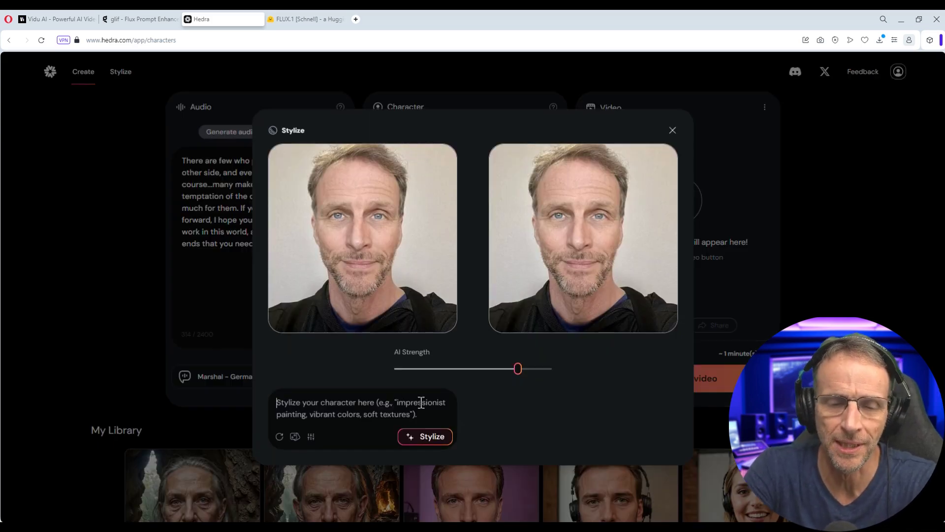
type("a")
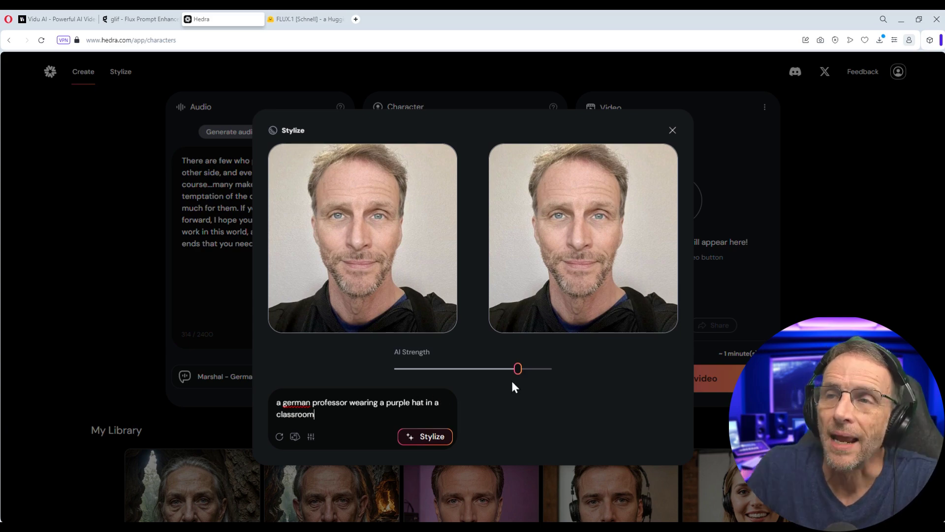
left_click_drag(518, 374, 465, 373)
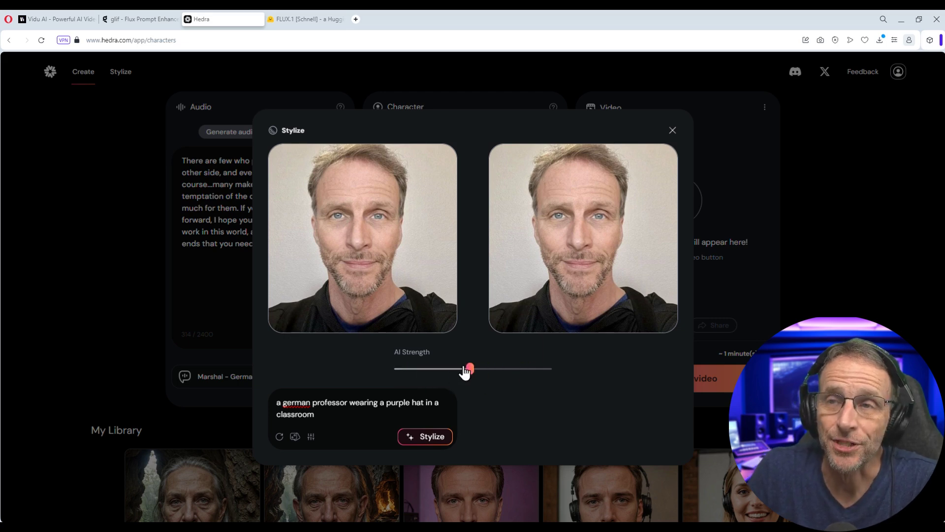
left_click(422, 437)
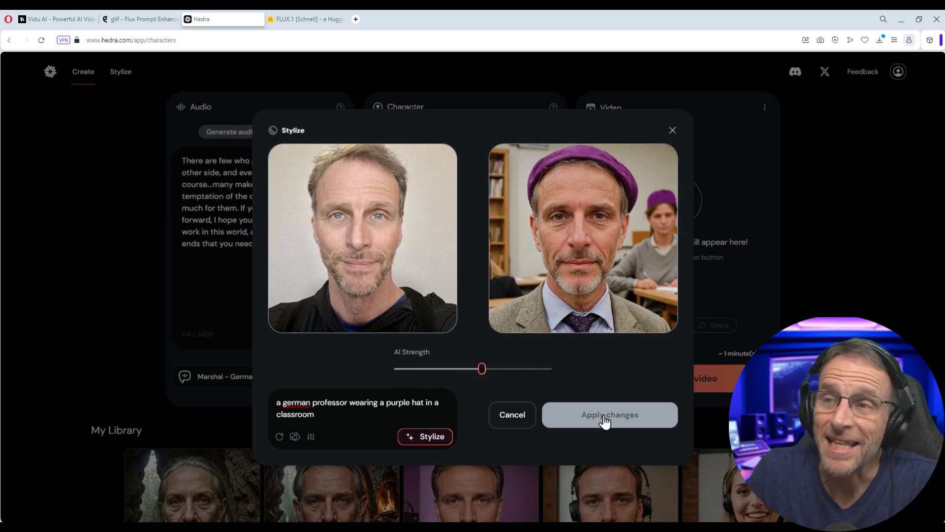
left_click(606, 418)
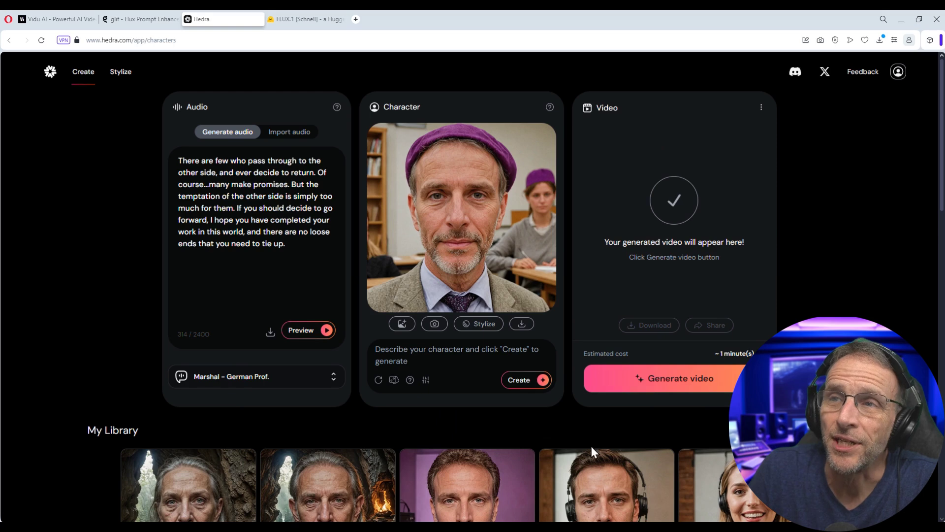
left_click(677, 386)
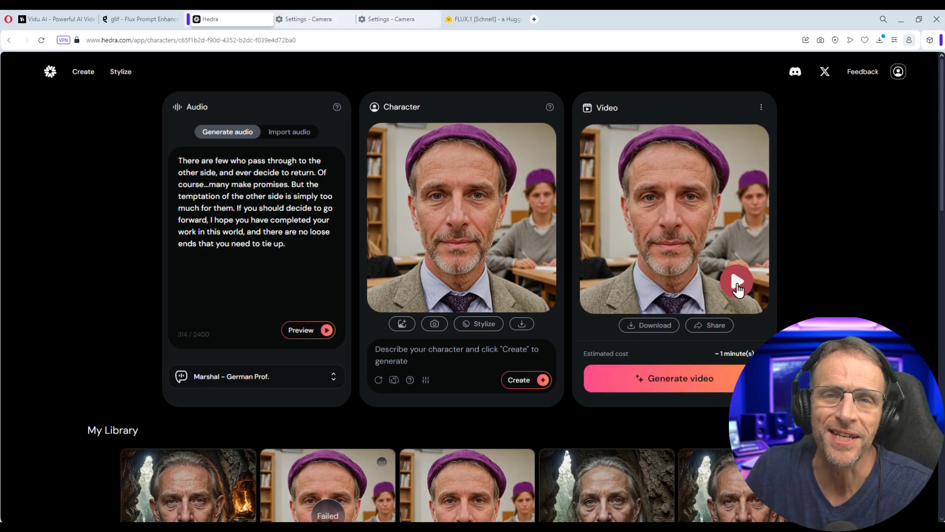
Play the finished video of the bearded old man in the cave
left_click(737, 286)
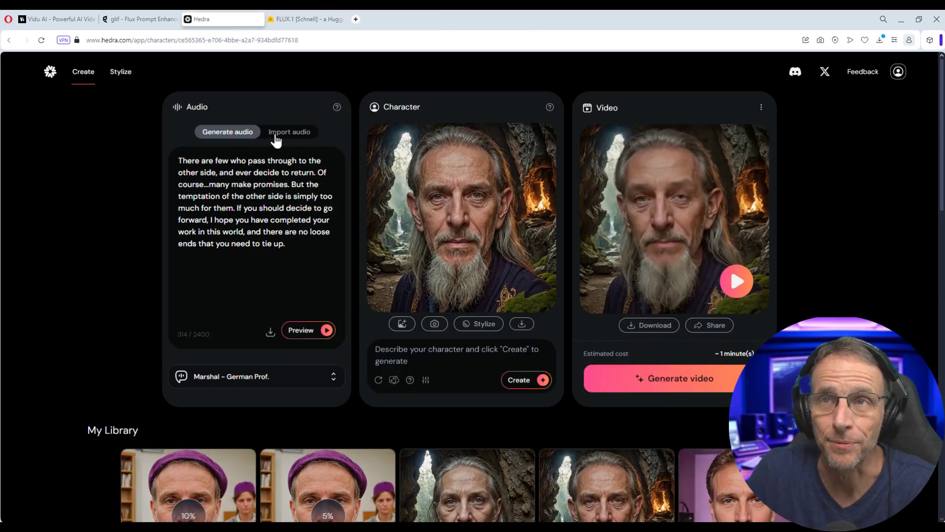
Record a 15-second voice clip via Import audio to use as the character's audio
left_click(275, 136)
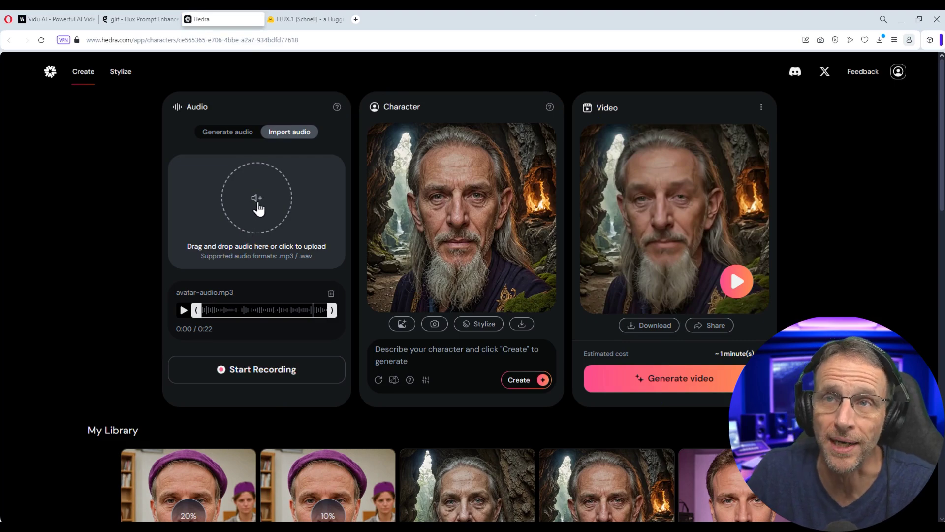
left_click(259, 369)
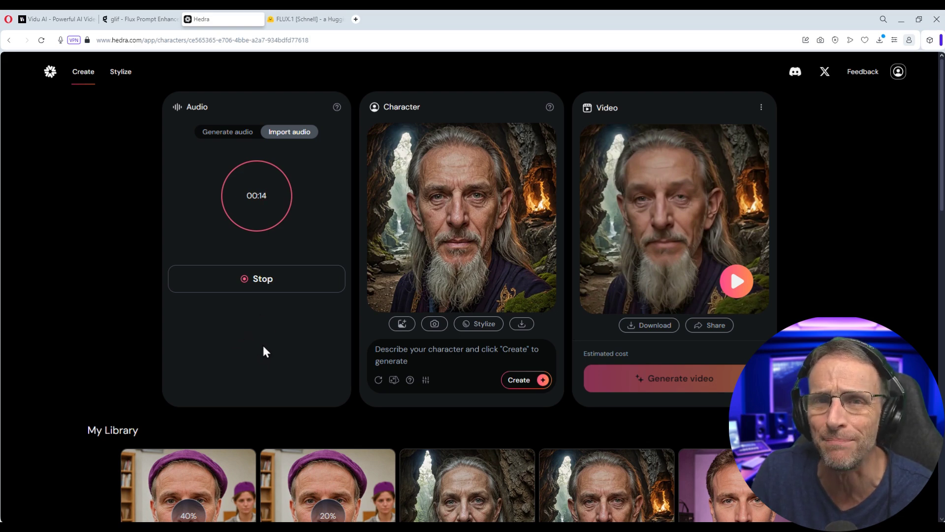
left_click(257, 283)
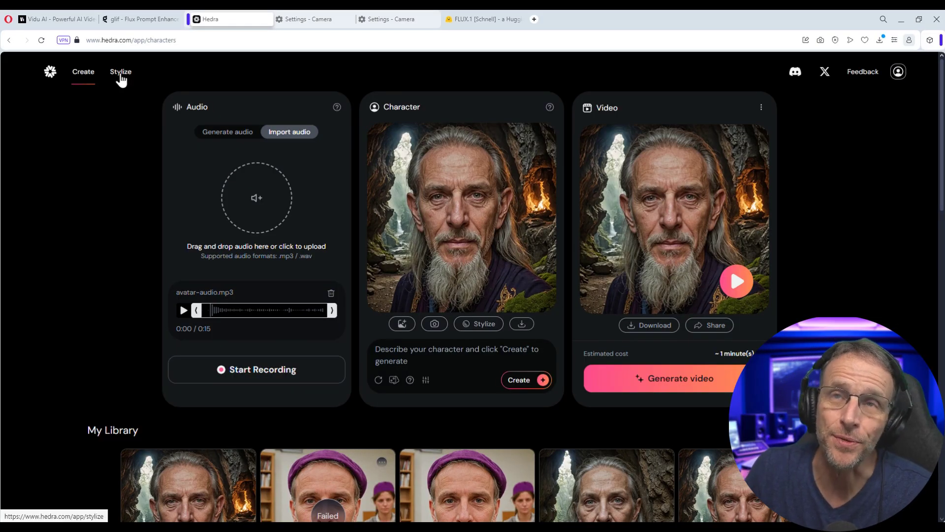
Apply the Caricature style to the uploaded photo on the Stylize yourself page
left_click(121, 72)
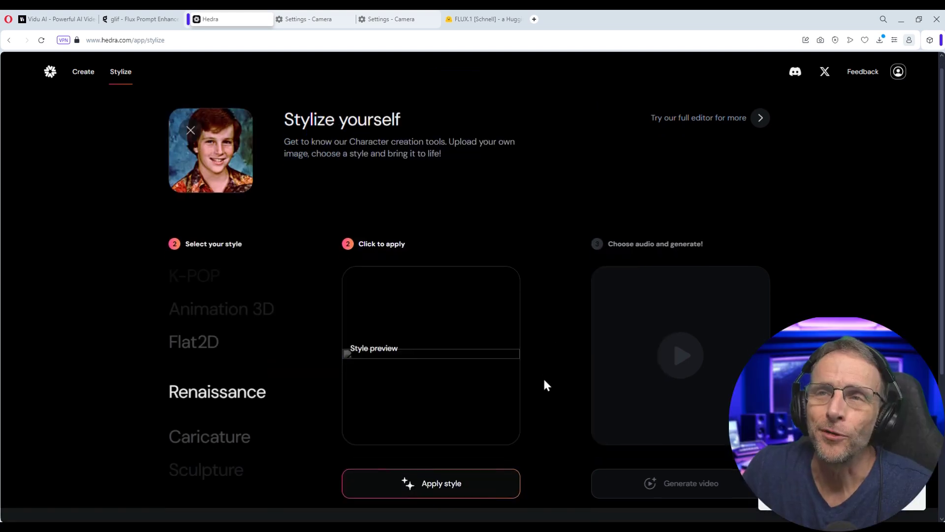
scroll(546, 386, "down", 2)
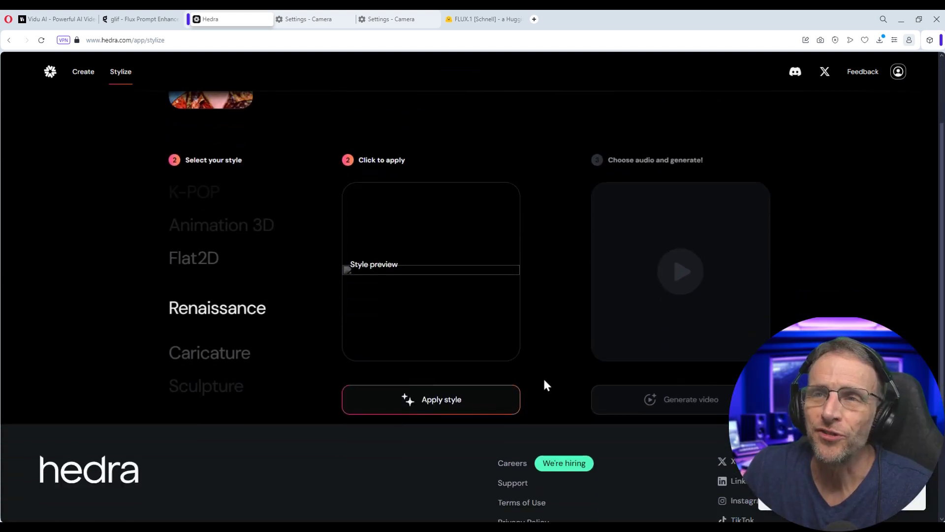
left_click(194, 269)
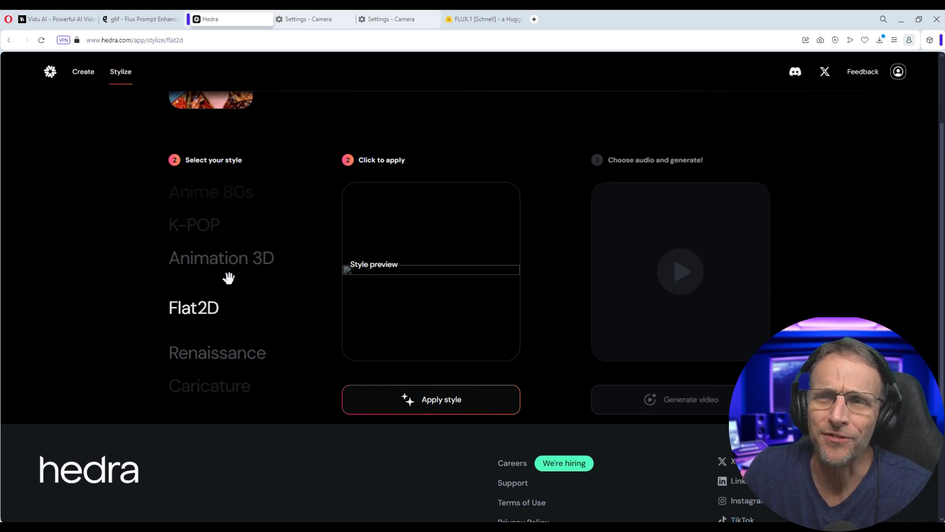
scroll(224, 270, "down", 2)
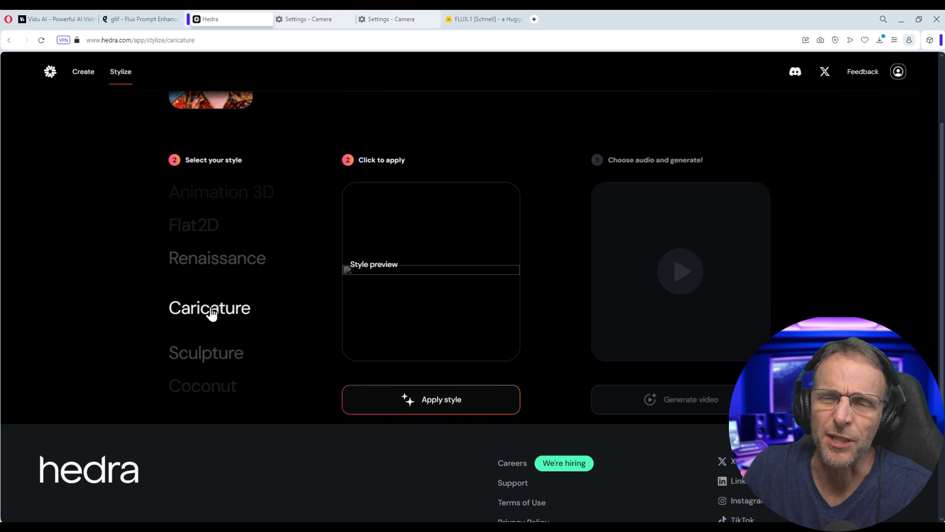
left_click(442, 400)
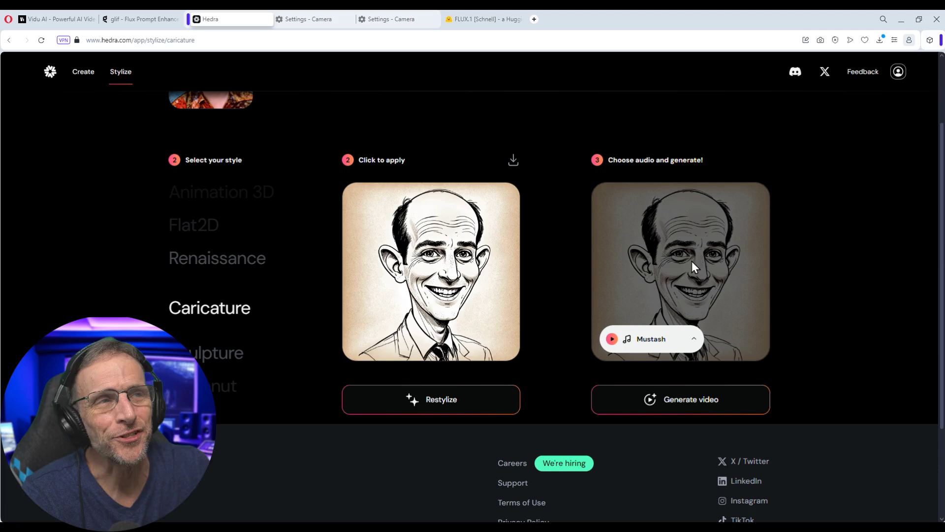
Review the audio track options, keeping the Mustash track
left_click(694, 343)
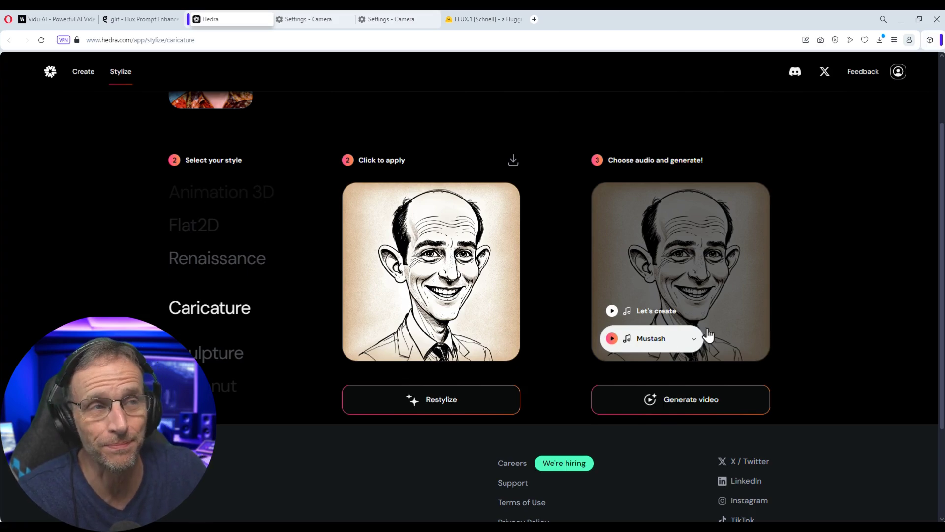
left_click(863, 319)
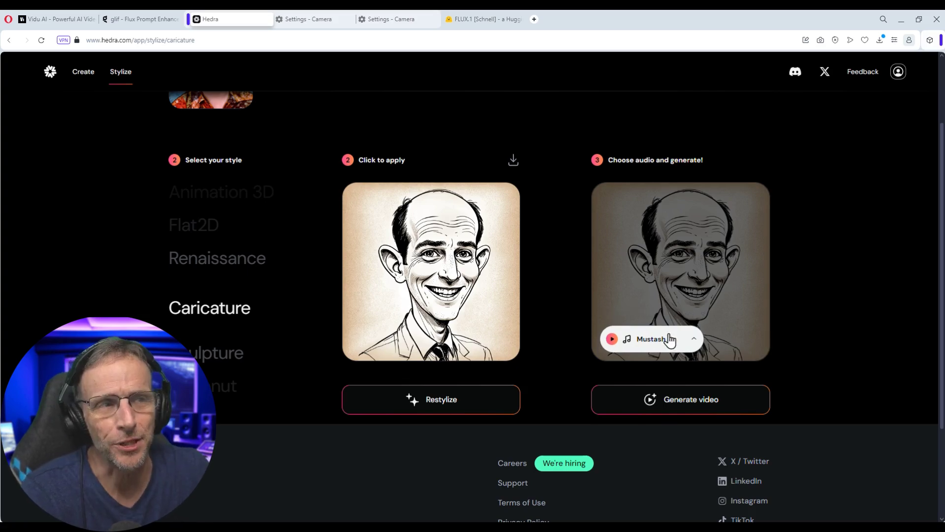
scroll(465, 282, "up", 2)
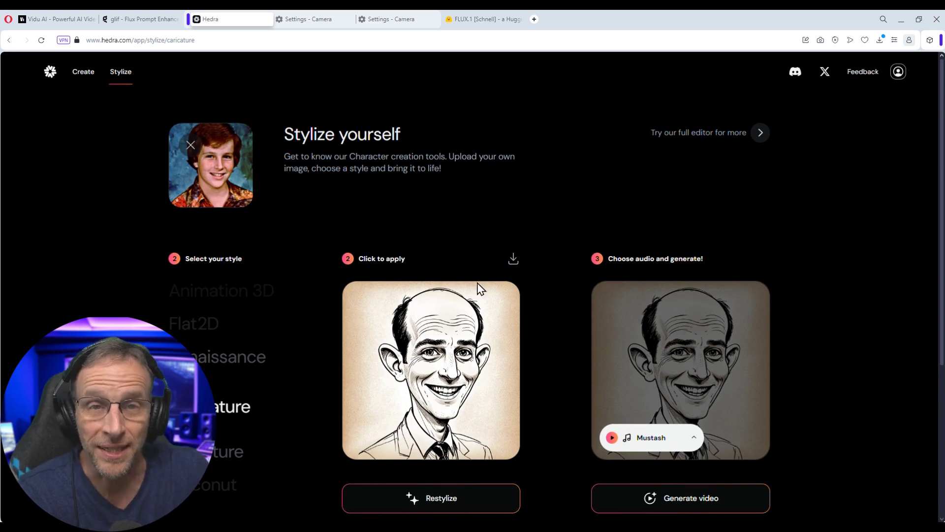
Move the caricature into the full editor and restyle it with 'female' added before 'character'
left_click(760, 133)
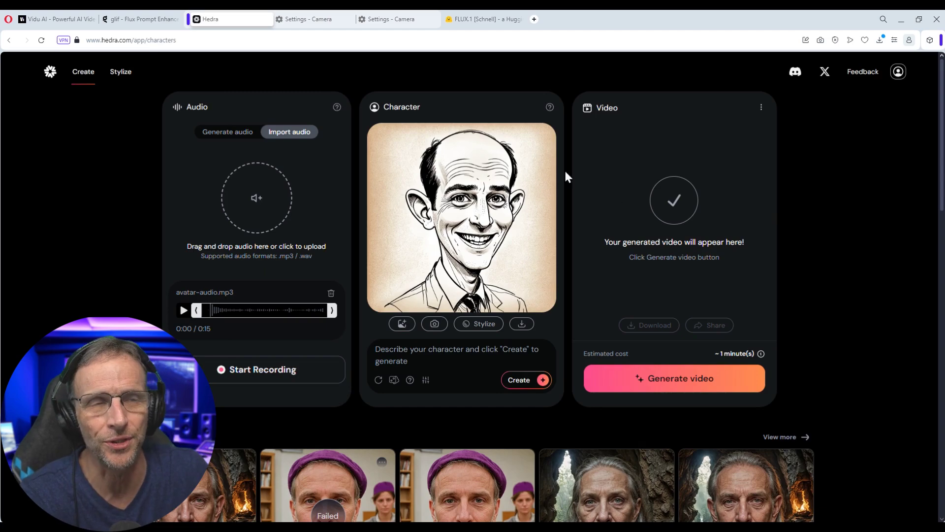
left_click(482, 326)
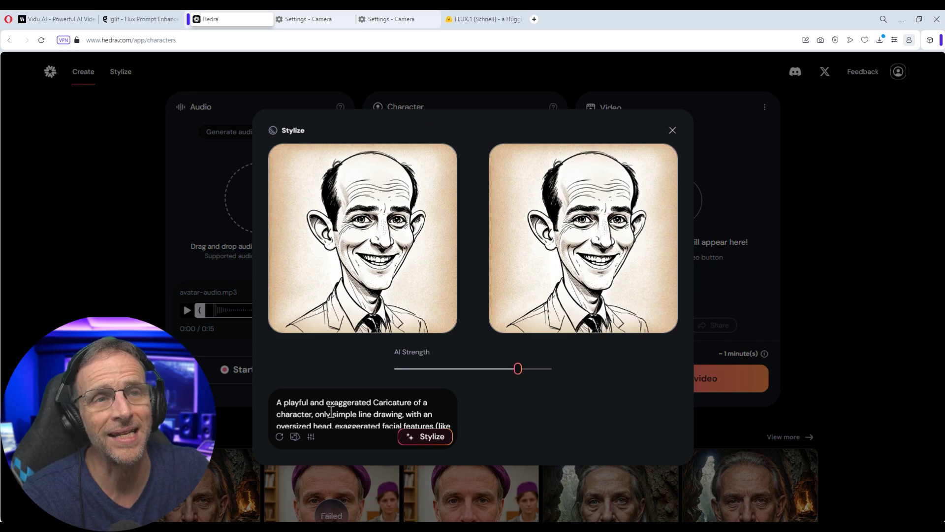
left_click(276, 414)
type("female")
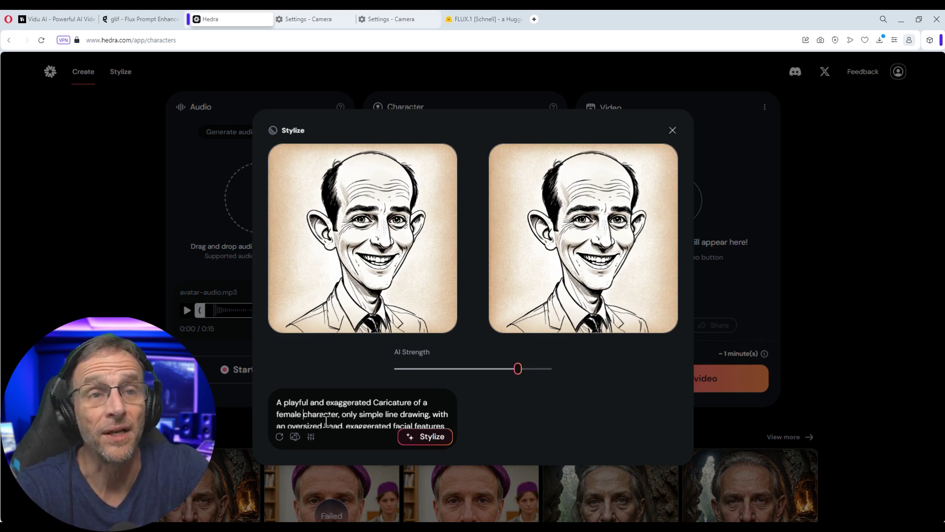
left_click(427, 437)
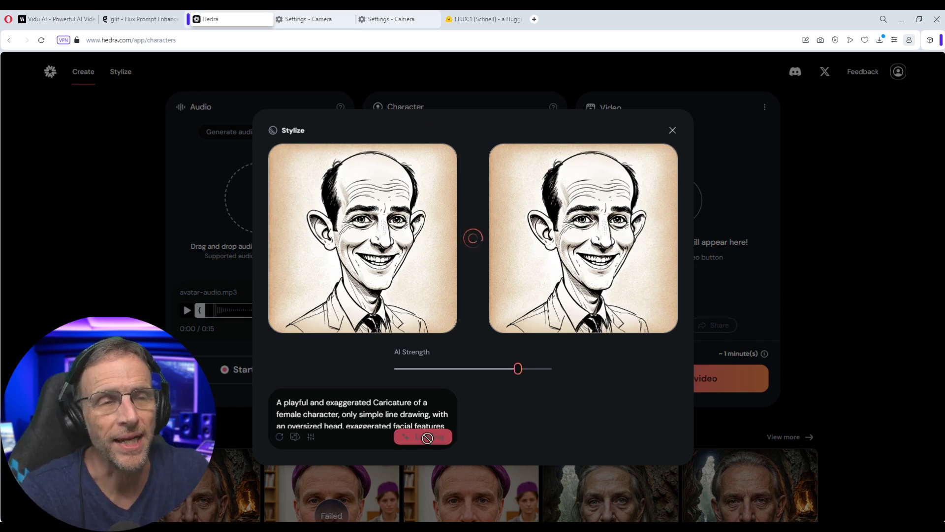
left_click(602, 416)
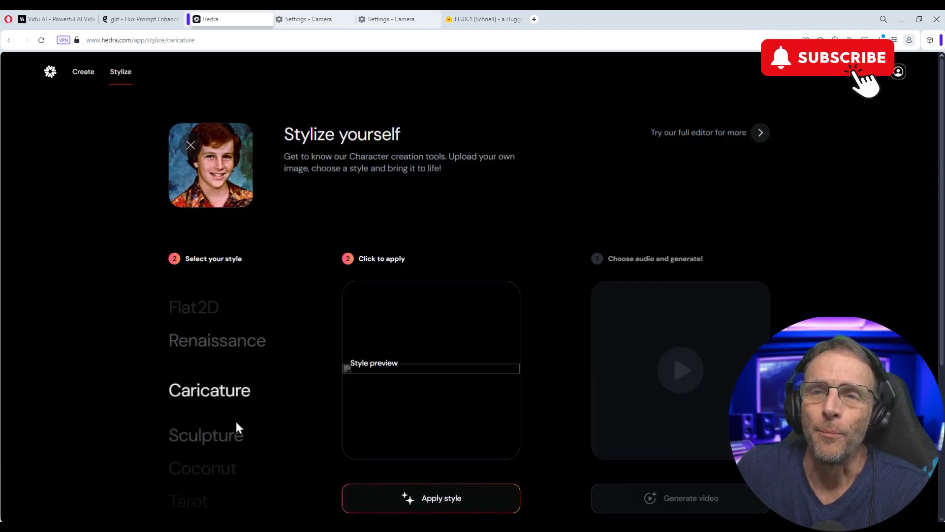
Render the boy's photo in the Animation 3D style
scroll(236, 426, "up", 4)
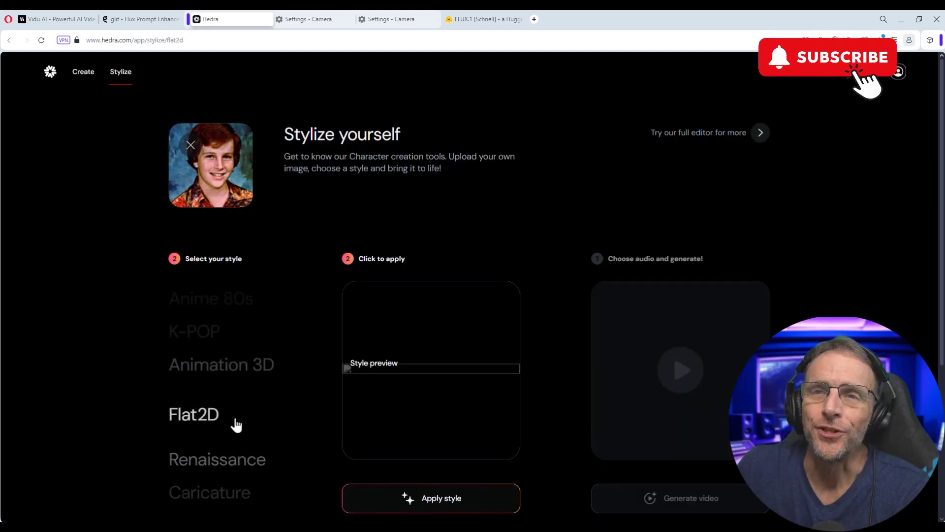
left_click(418, 499)
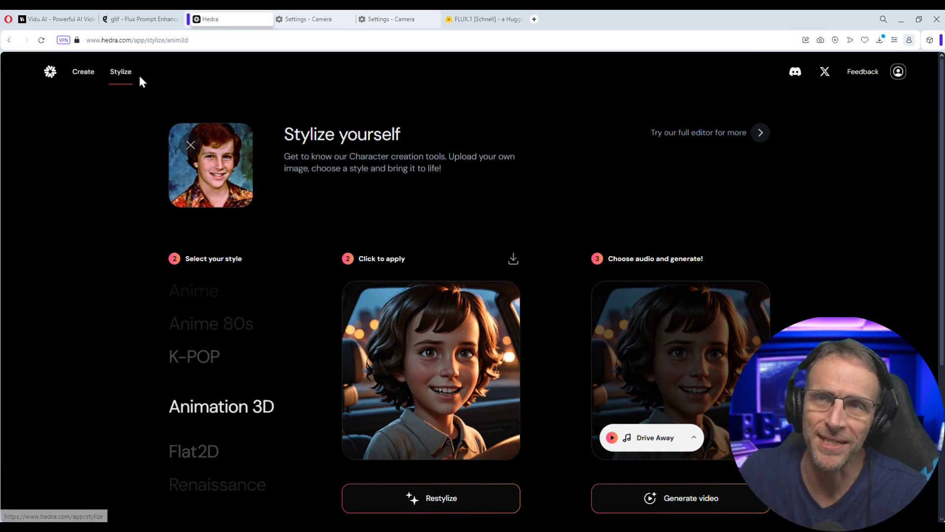
scroll(218, 434, "down", 1)
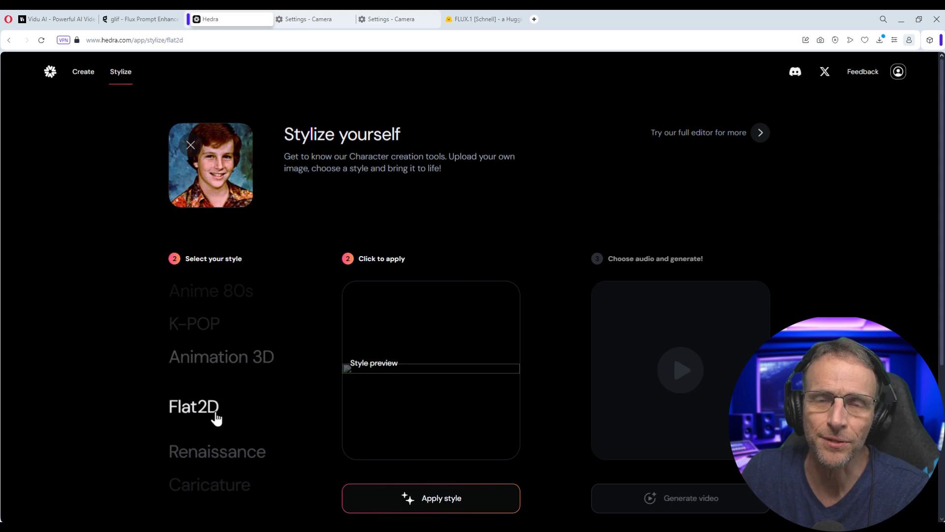
scroll(216, 419, "up", 1)
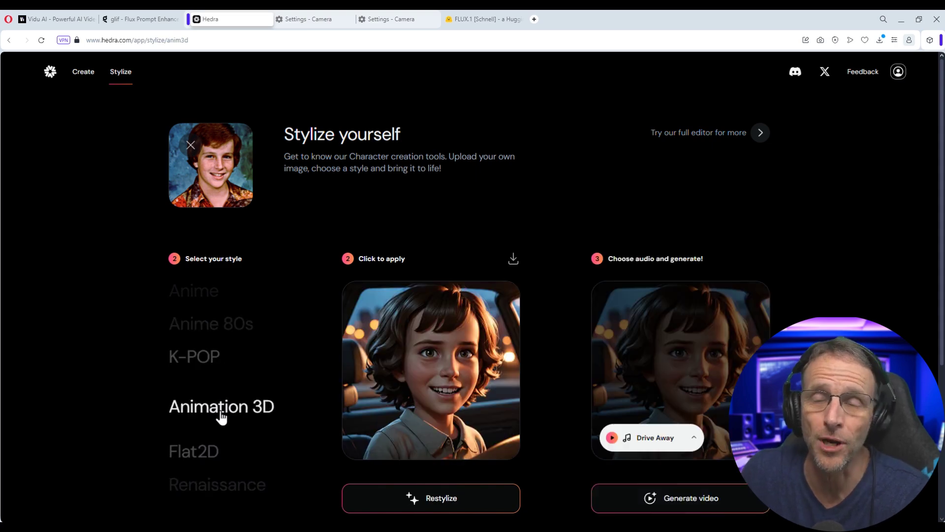
Take the 3D-styled portrait into the full editor and select its style description text
left_click(726, 141)
scroll(316, 426, "down", 2)
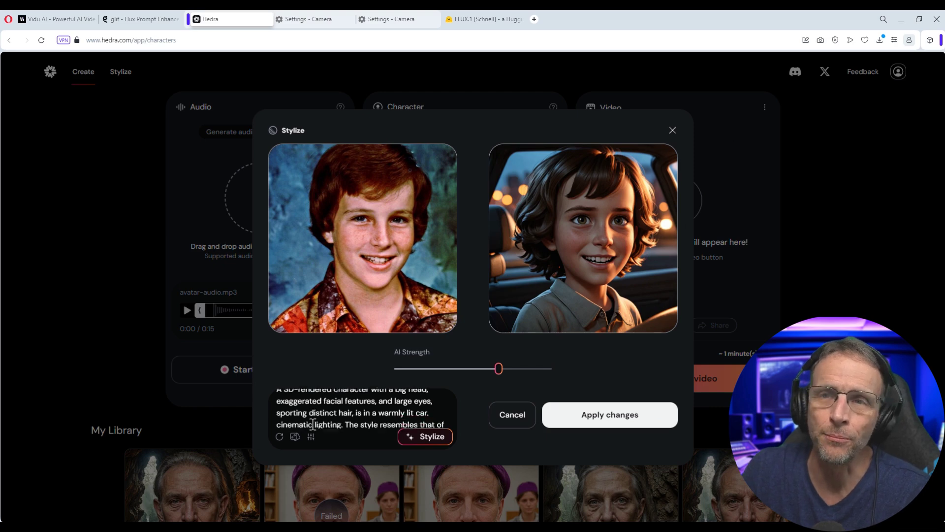
scroll(325, 401, "up", 2)
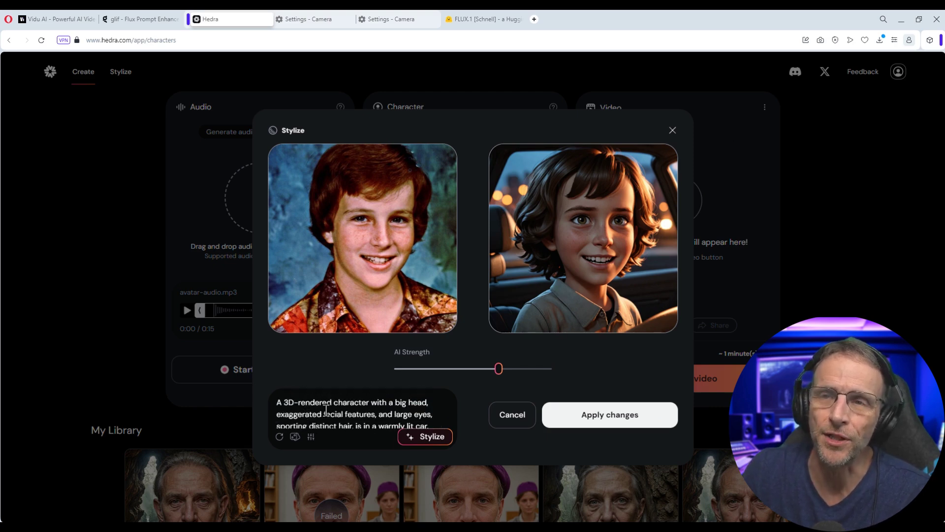
scroll(379, 408, "down", 2)
scroll(374, 411, "up", 3)
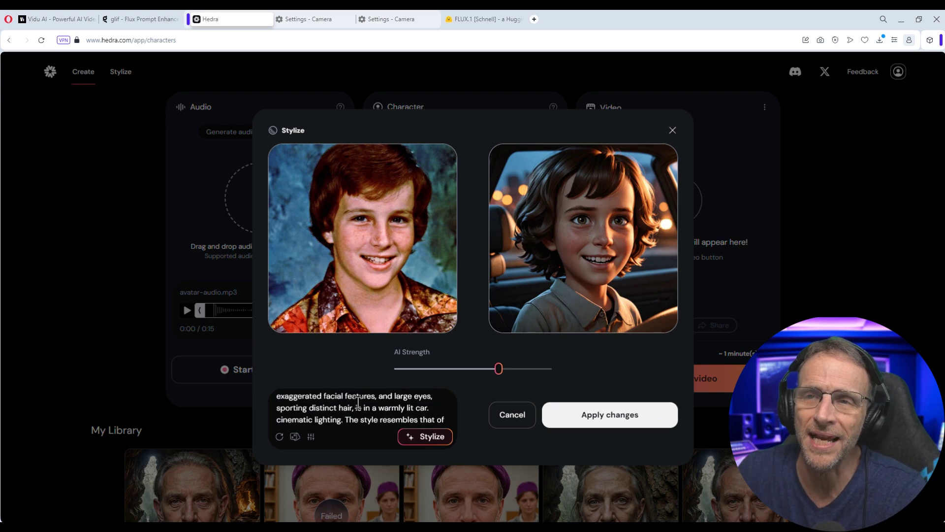
scroll(372, 412, "down", 2)
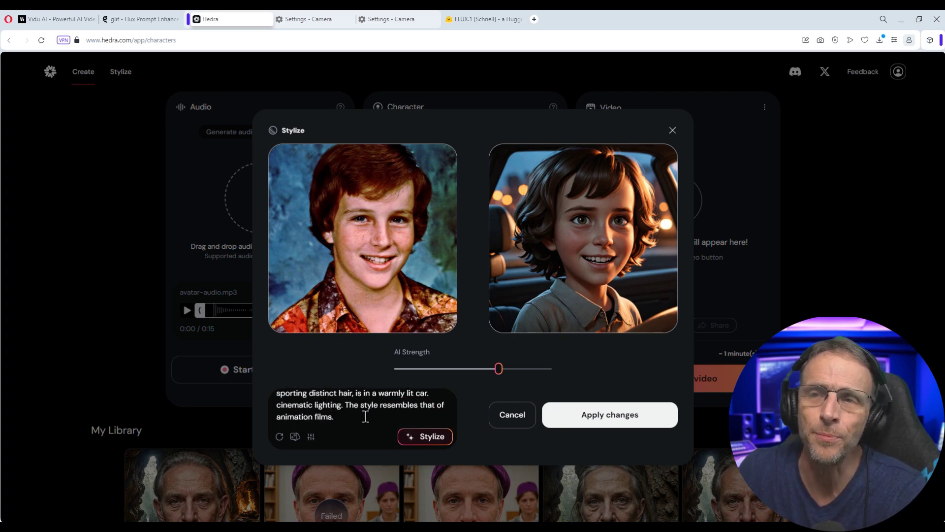
left_click_drag(366, 417, 244, 382)
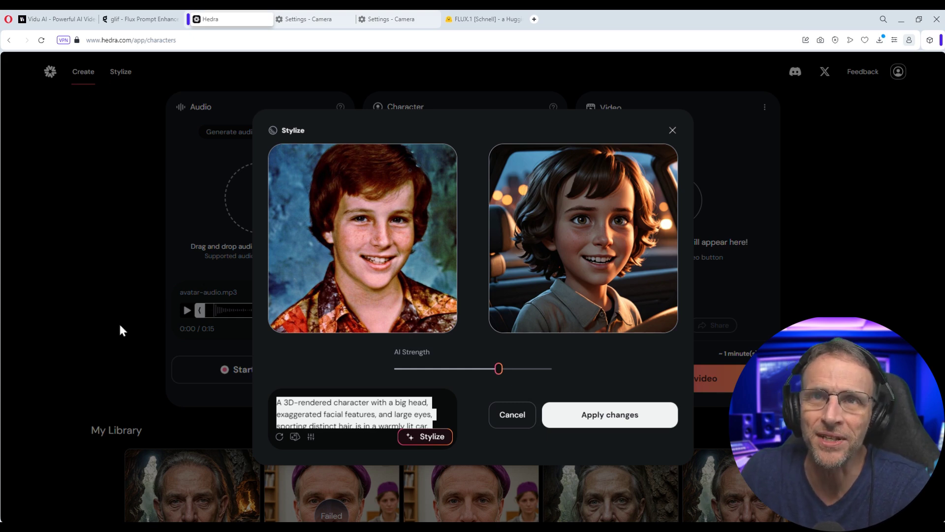
Discard the style preview, then restyle the man's photo at reduced AI strength and apply it
left_click(673, 130)
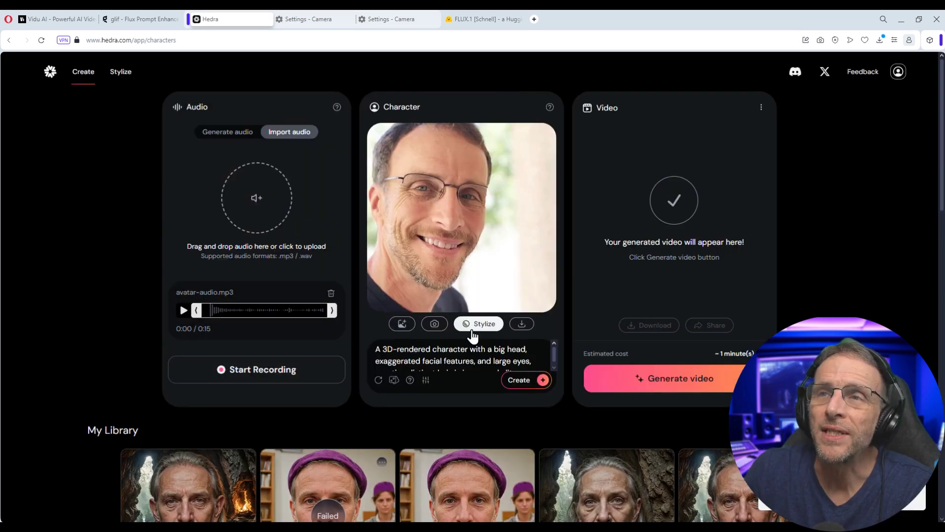
left_click(475, 325)
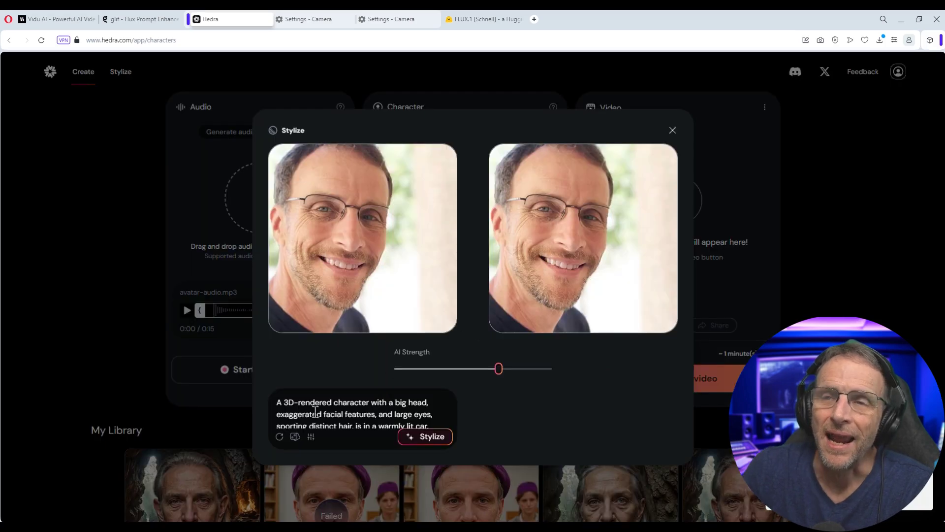
scroll(397, 419, "down", 3)
left_click(425, 442)
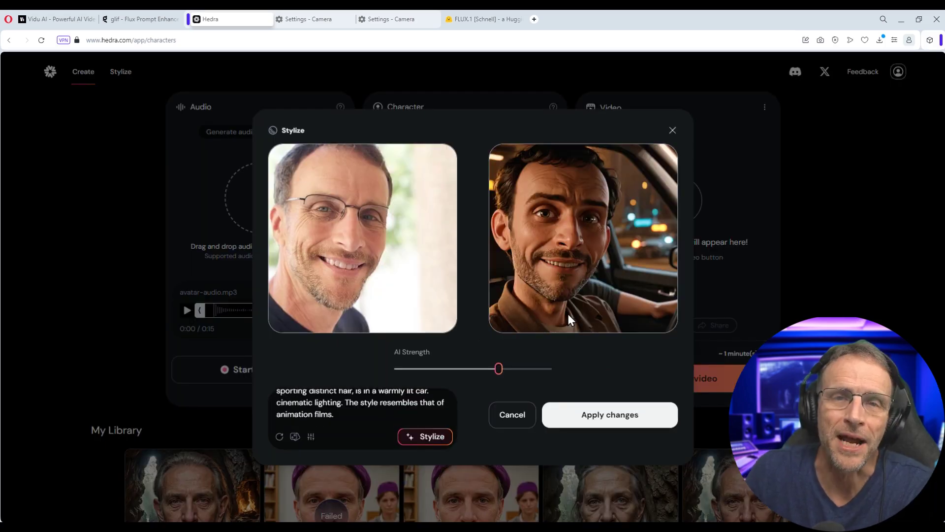
left_click_drag(499, 377, 424, 376)
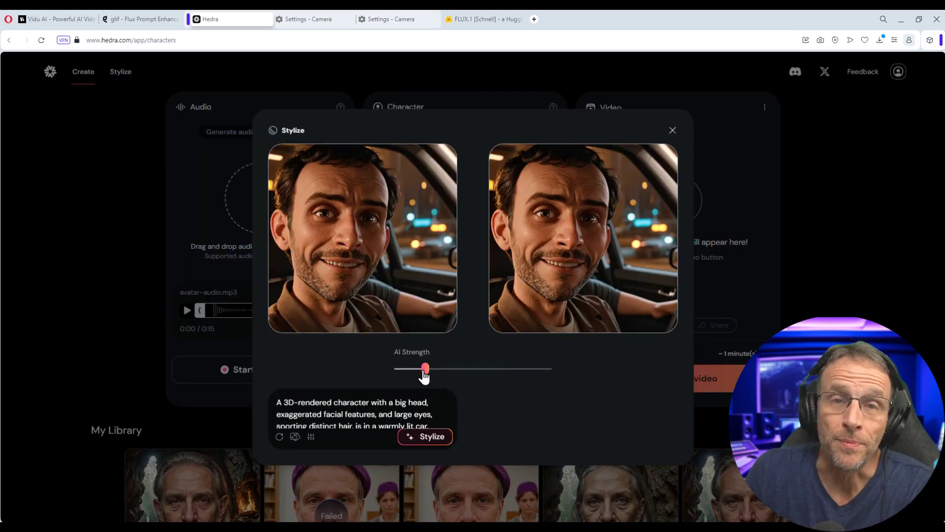
left_click(483, 369)
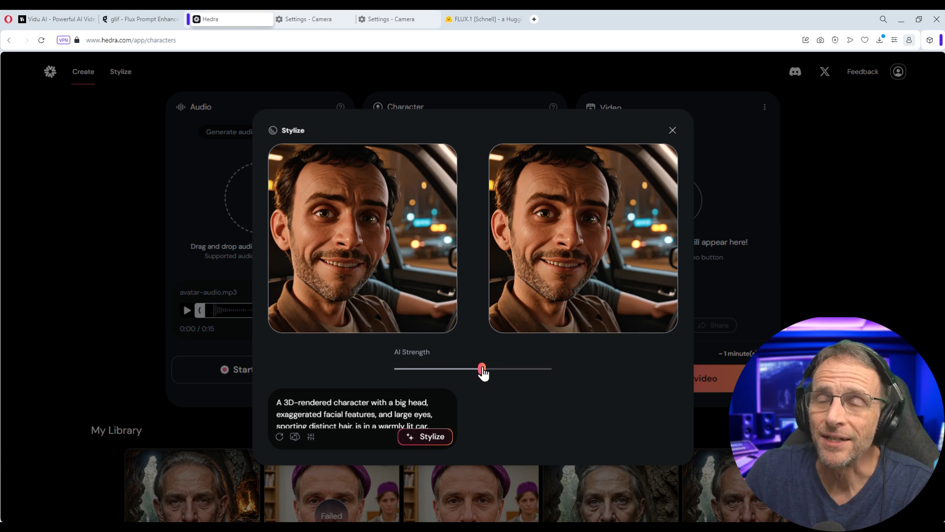
left_click(423, 437)
left_click(581, 419)
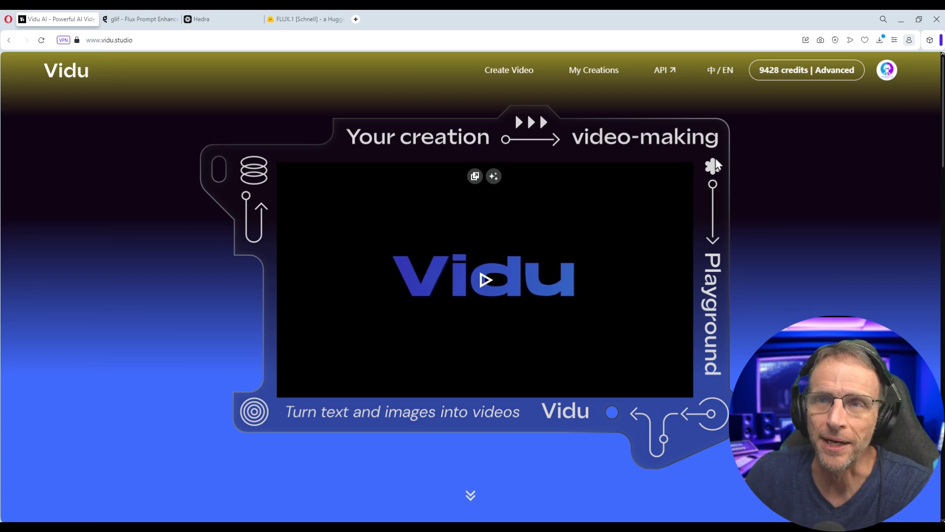
Open Vidu's video creation page and compare the Reference, Text and Image to Video modes
left_click(517, 73)
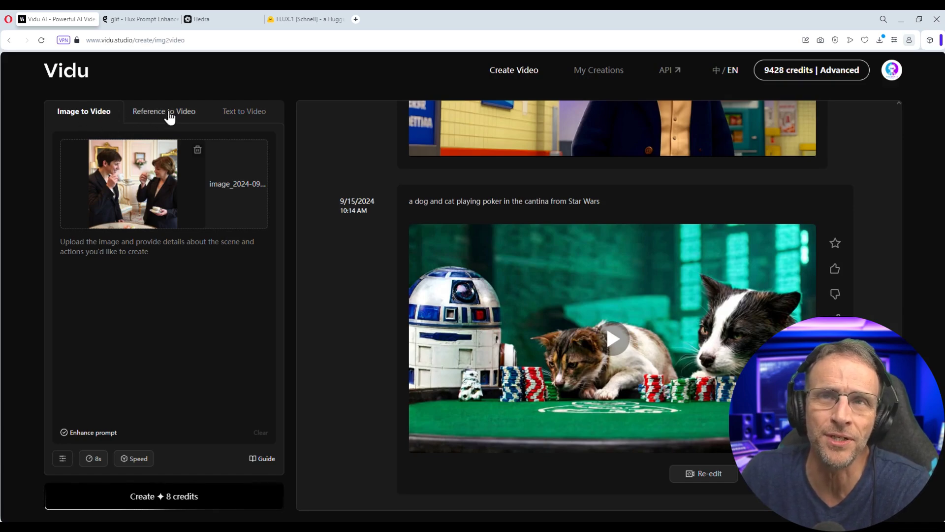
left_click(170, 117)
left_click(239, 117)
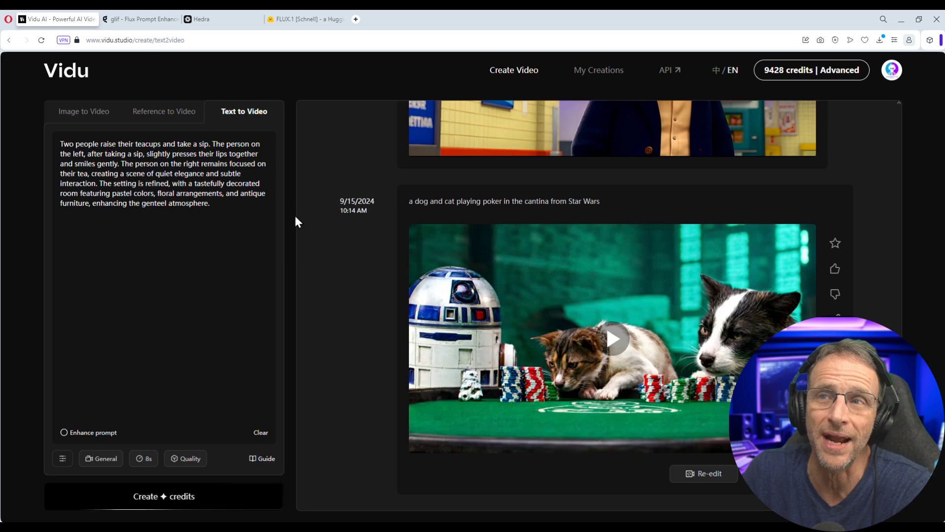
left_click(62, 116)
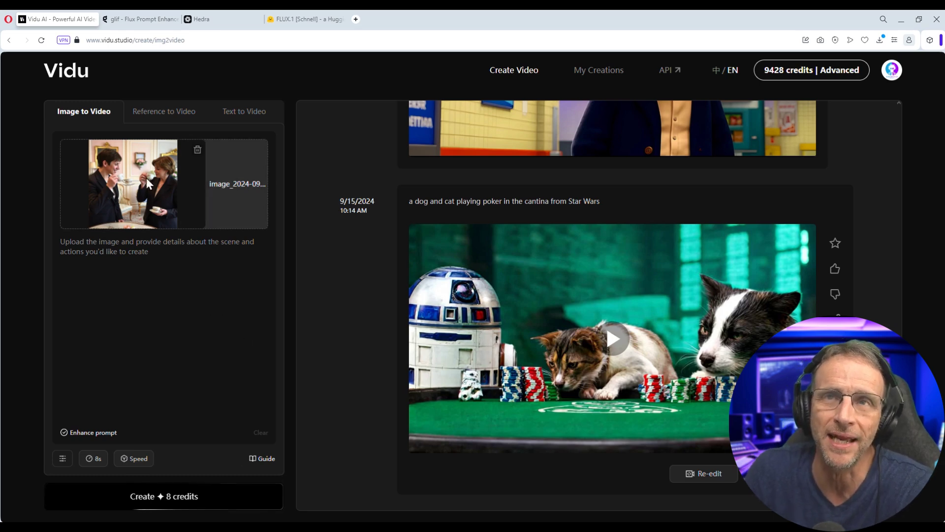
left_click(168, 113)
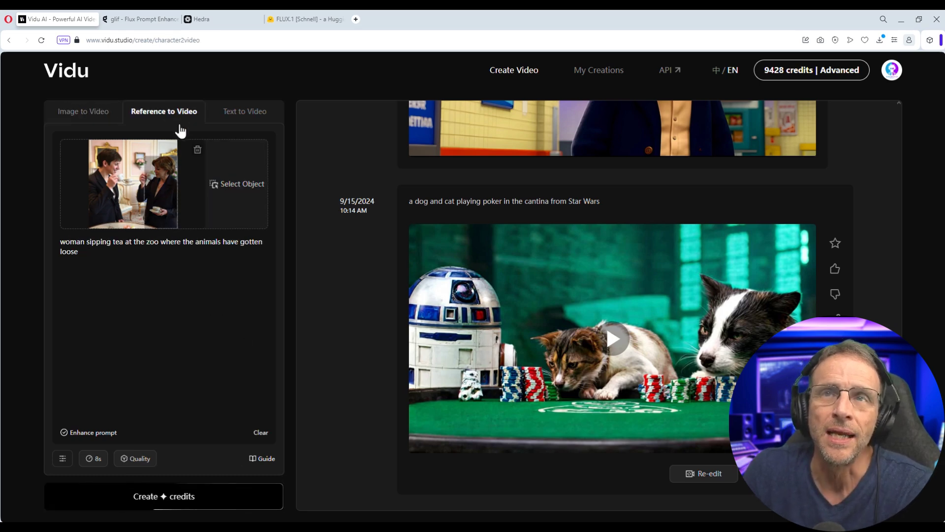
In Reference to Video, box the left tea-drinker's head as the reference object and confirm
left_click(147, 185)
left_click_drag(484, 382, 476, 284)
left_click_drag(456, 231, 471, 275)
left_click_drag(491, 329, 513, 245)
left_click(639, 432)
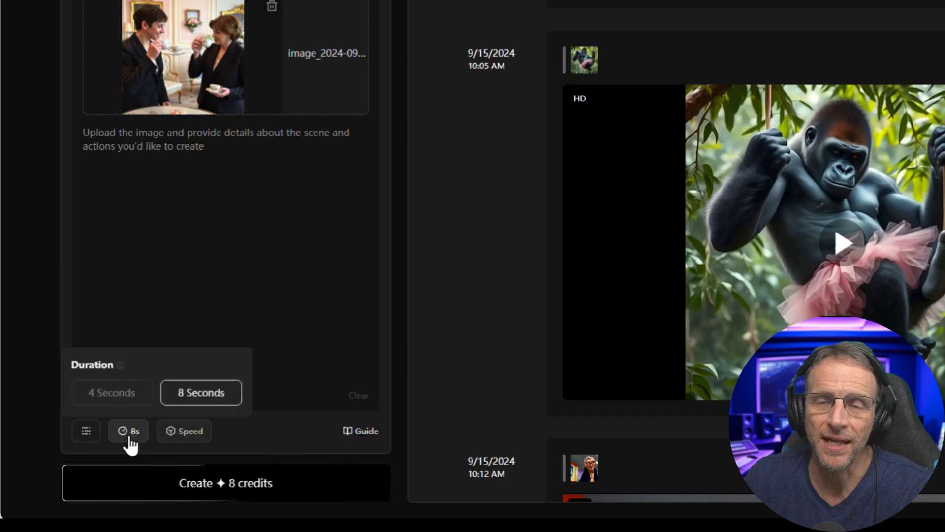
Switch generation from Speed to Quality mode, keeping the 8-second duration at 16 credits
mouse_move(183, 438)
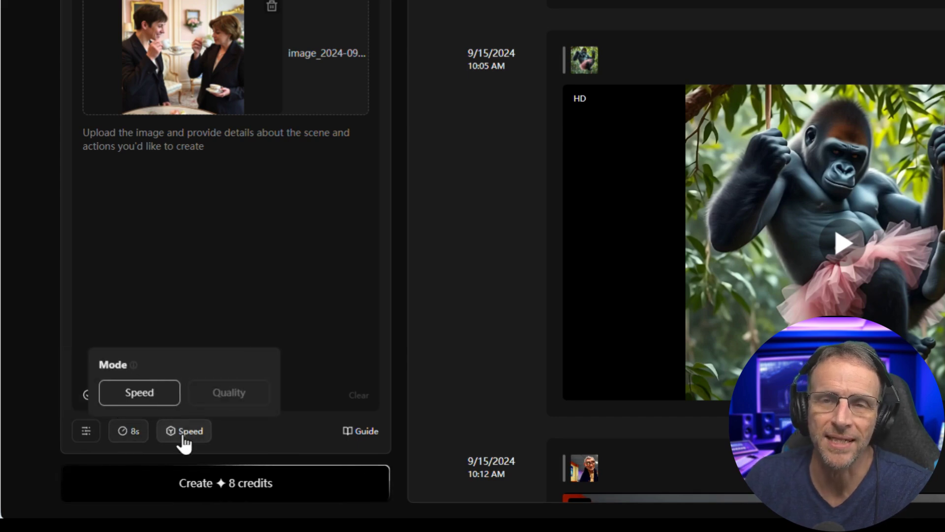
left_click(238, 394)
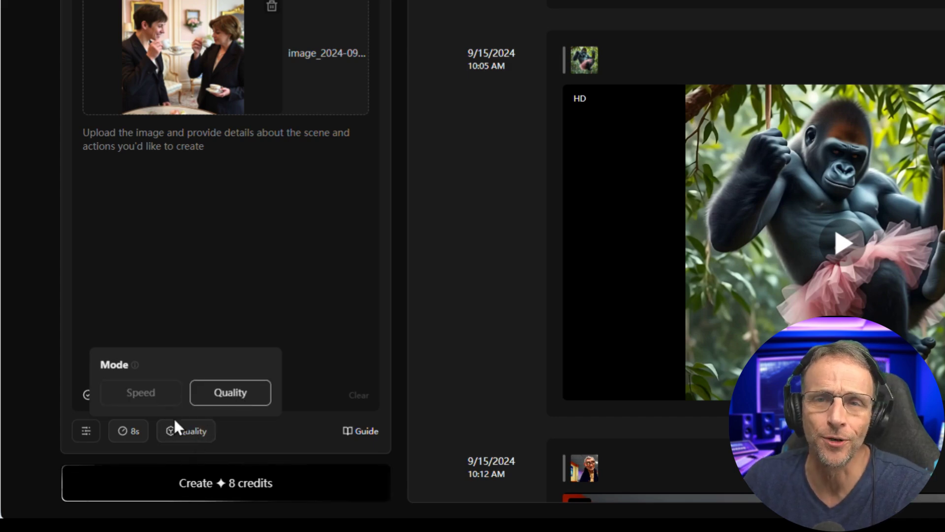
mouse_move(123, 440)
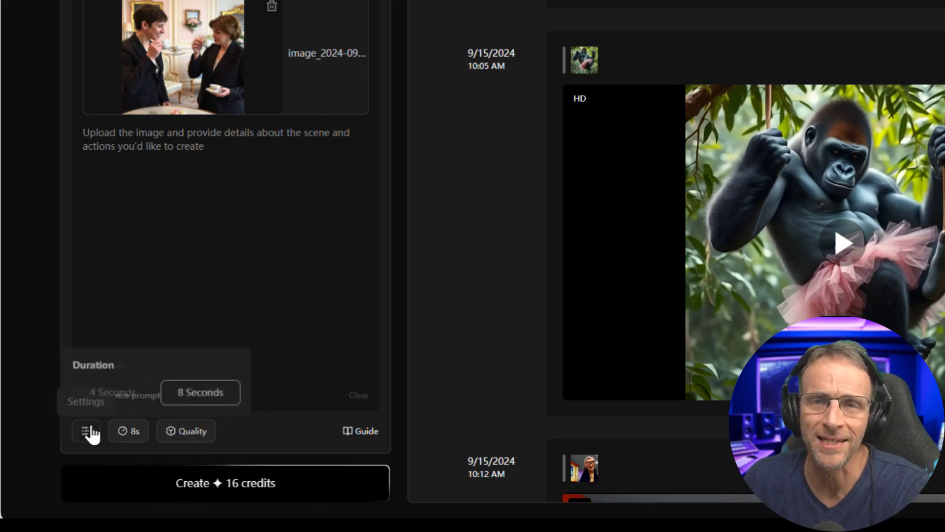
mouse_move(87, 438)
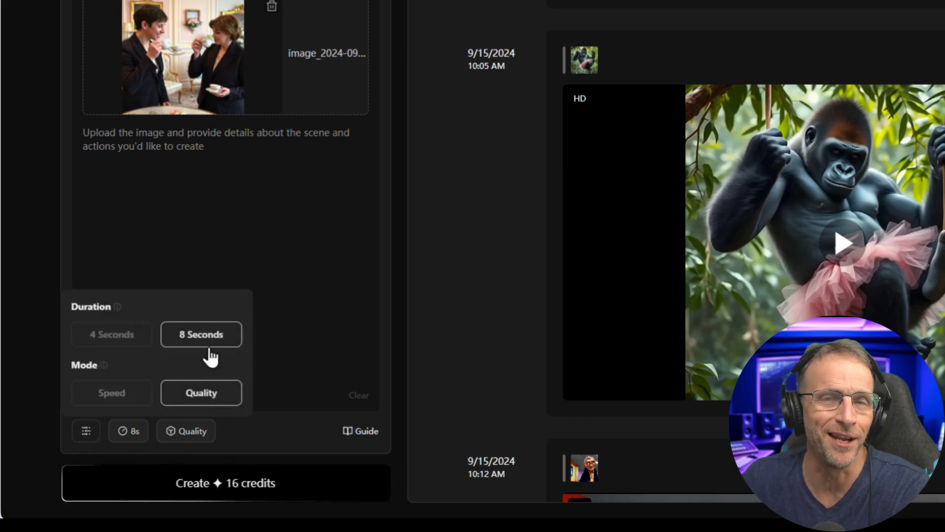
Open Vidu's prompt Guide in Feishu Docs and scroll through its prompt structure and examples
left_click(355, 432)
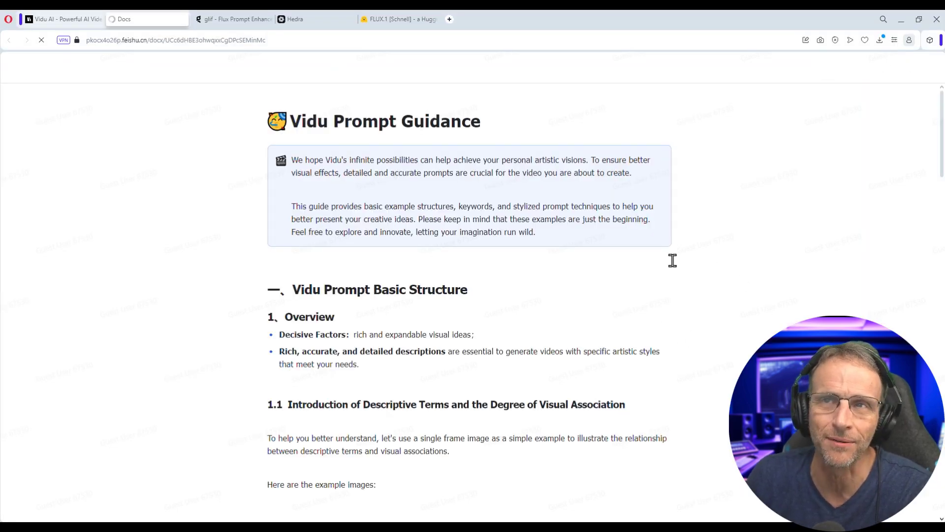
scroll(673, 260, "down", 8)
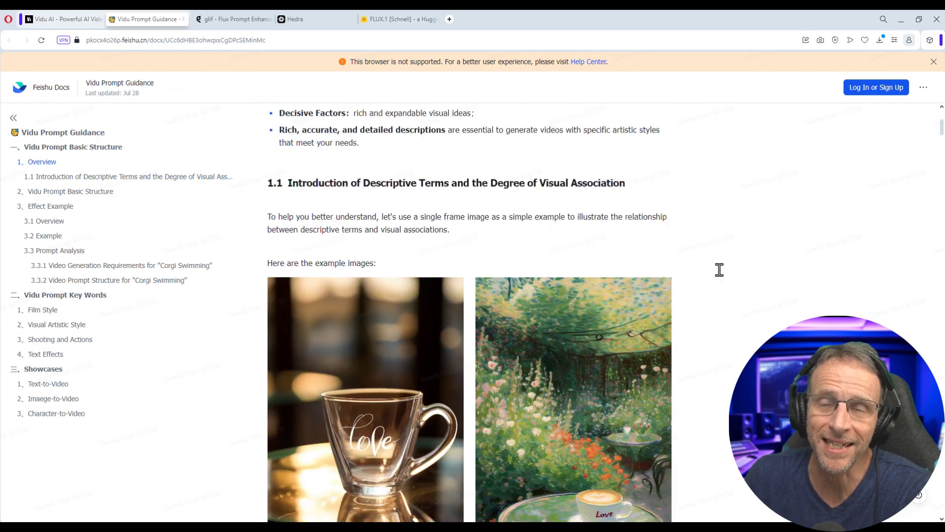
scroll(720, 270, "down", 9)
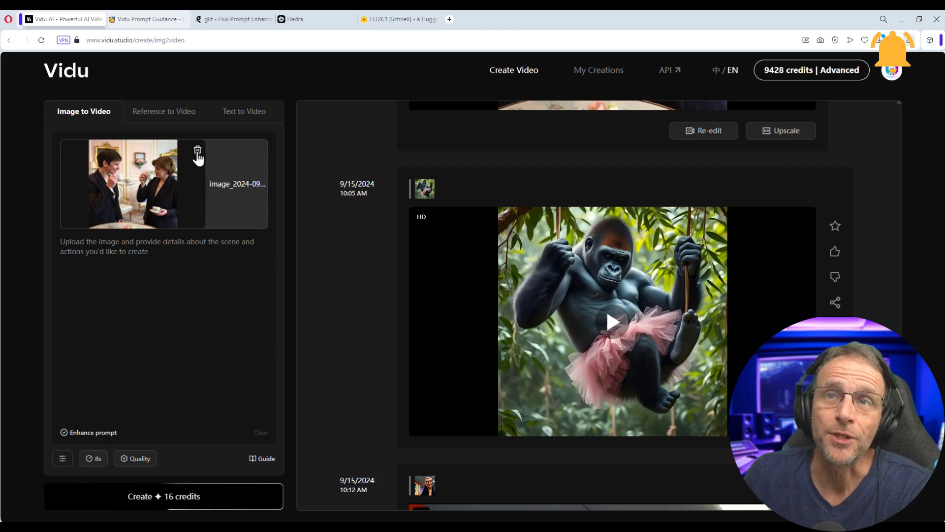
Delete the tea-party image from the image-to-video upload slot
left_click(197, 151)
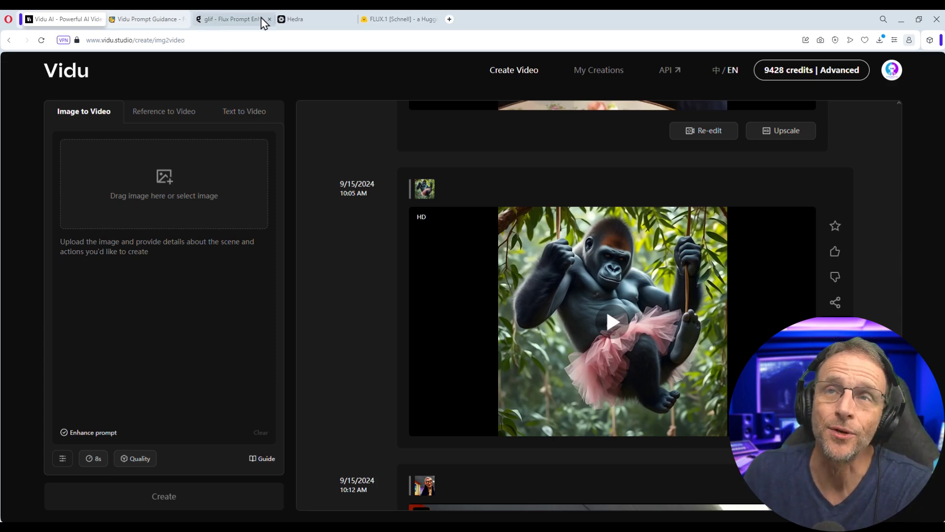
Enhance 'a superhero flying through the city' in Glif's Flux Prompt Enhancer using Hyper-realism style
left_click(232, 28)
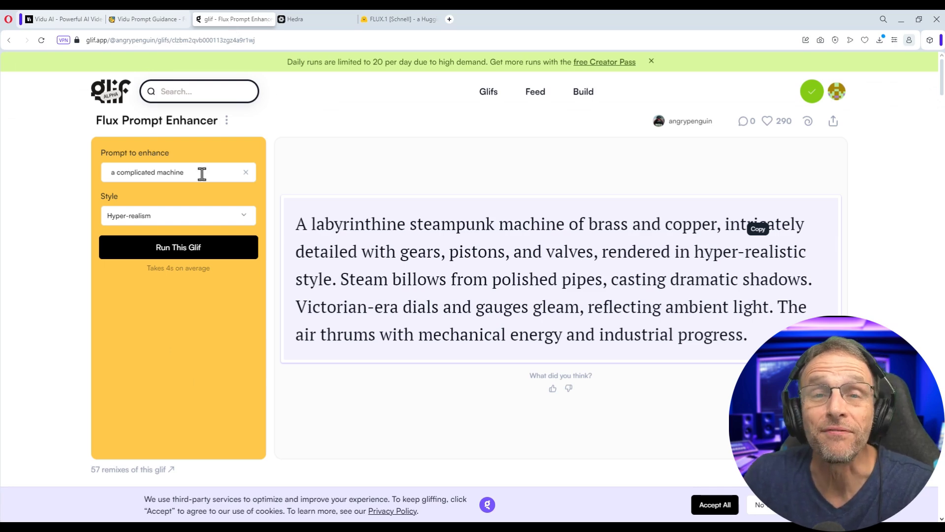
left_click_drag(201, 173, 117, 185)
type("a")
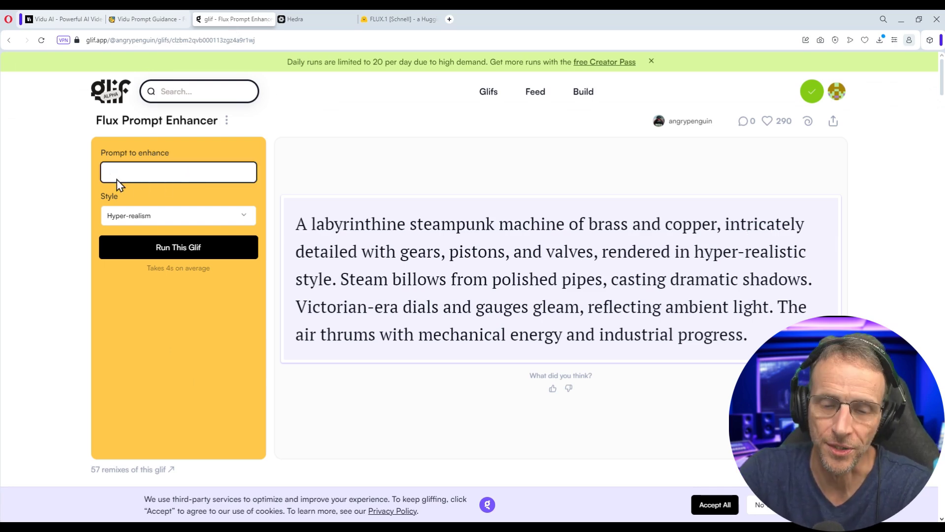
type(" super")
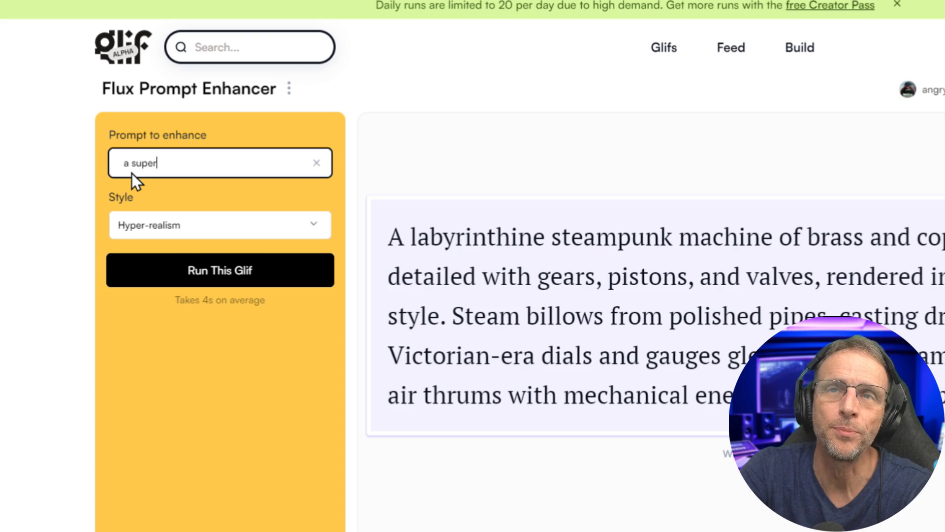
type("hero flying through the city")
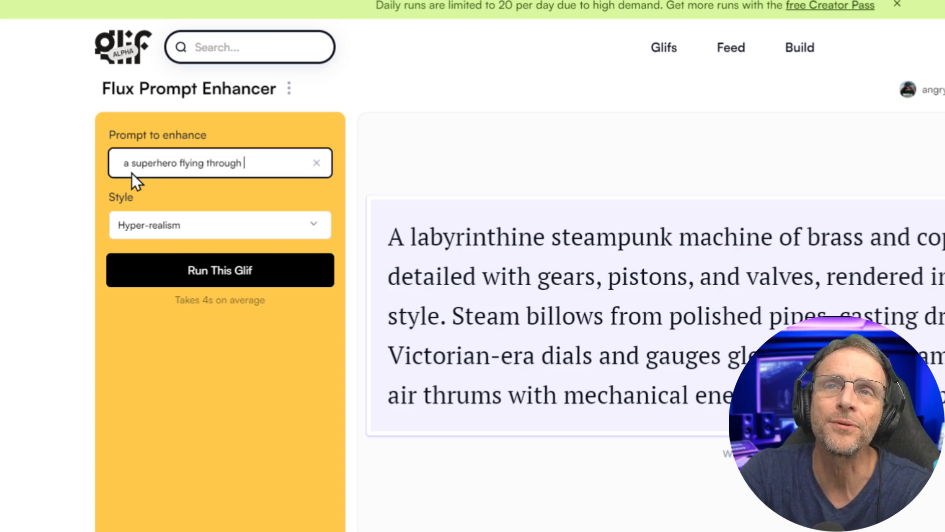
left_click(190, 226)
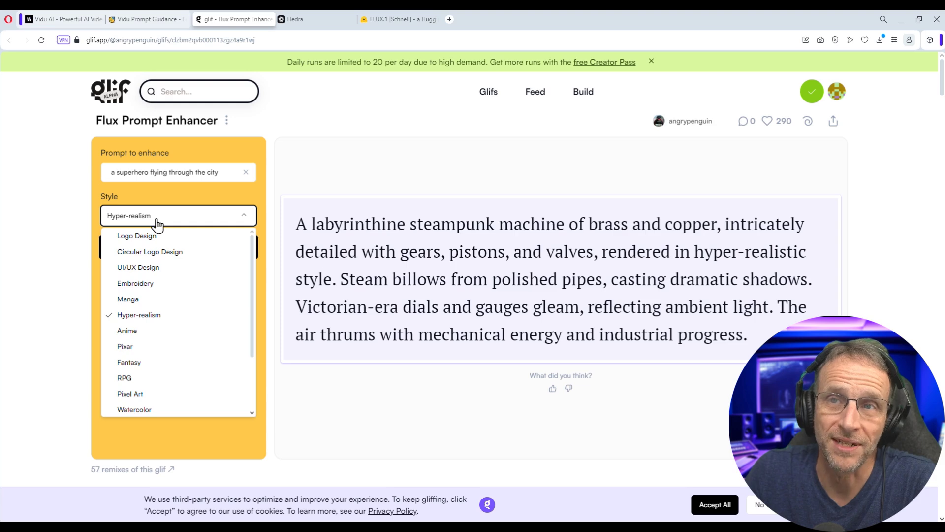
left_click(157, 220)
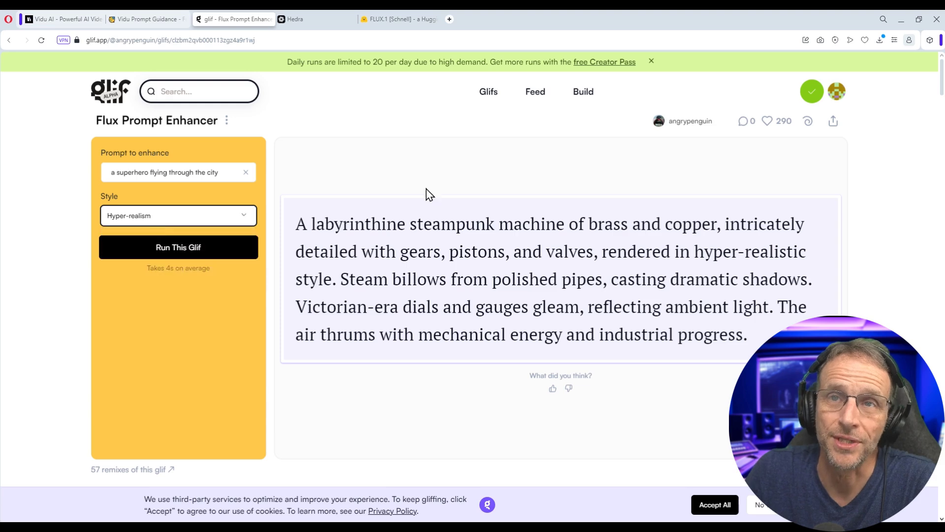
left_click(170, 253)
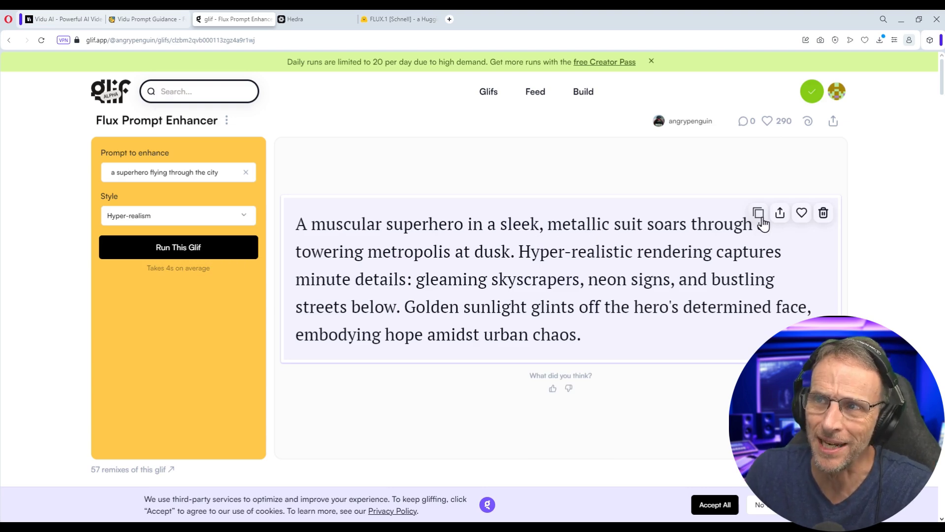
left_click(395, 20)
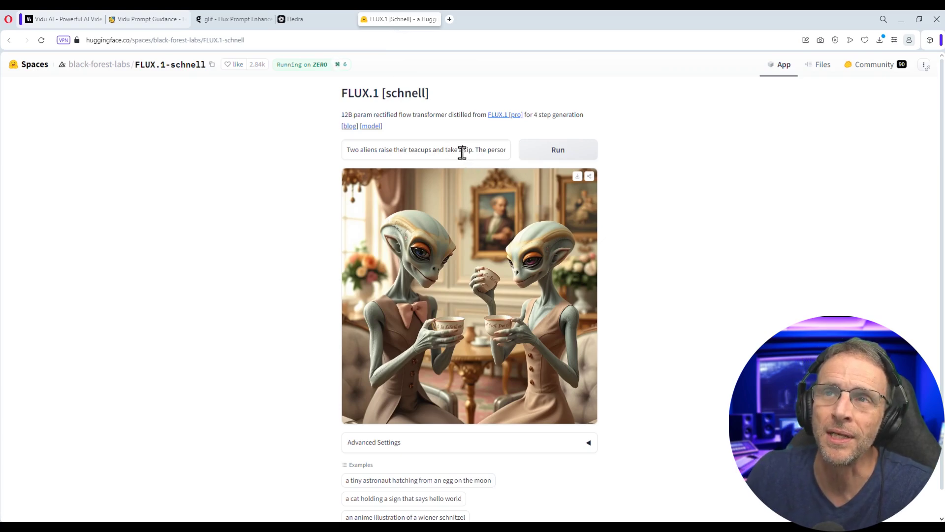
Replace the alien tea-party prompt in FLUX.1 schnell with the enhanced superhero prompt and run it
key("ctrl+a")
key("ctrl+v")
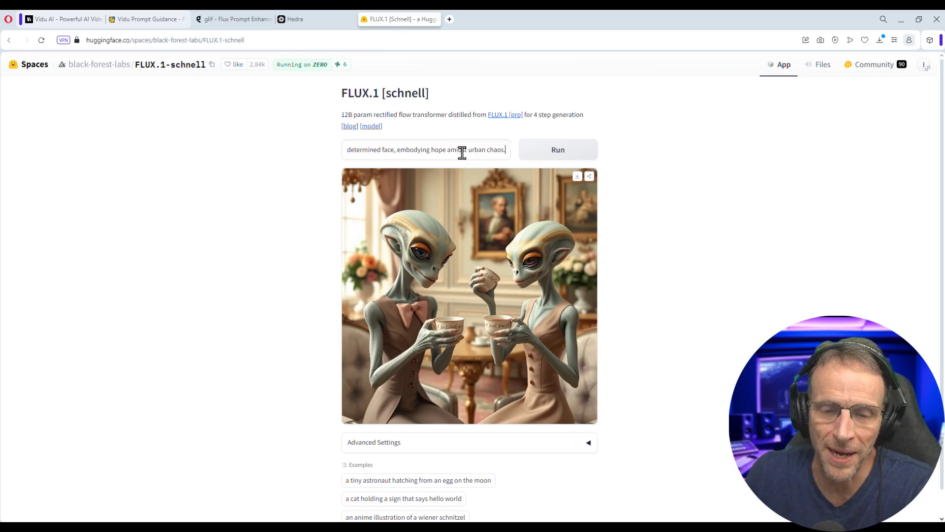
left_click(561, 156)
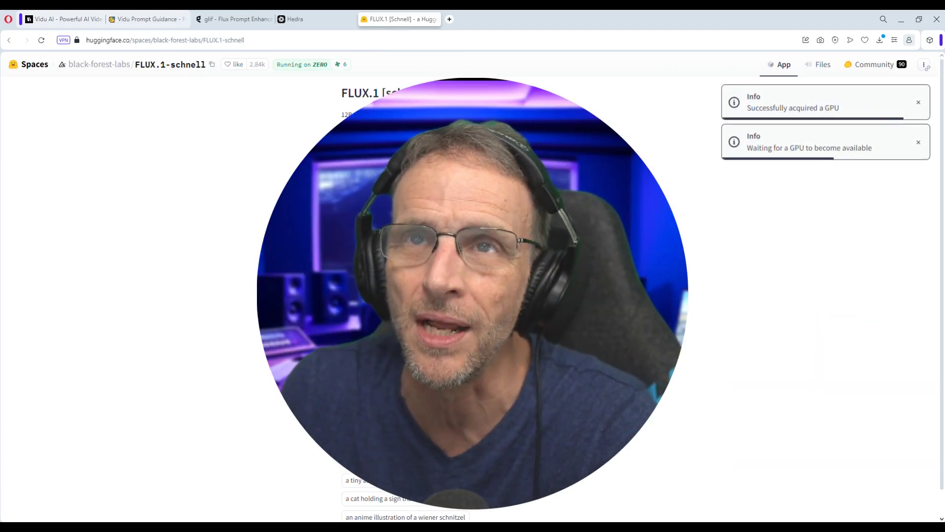
Paste the enhanced superhero prompt over the tea-party prompt in Vidu's text-to-video box
left_click(63, 18)
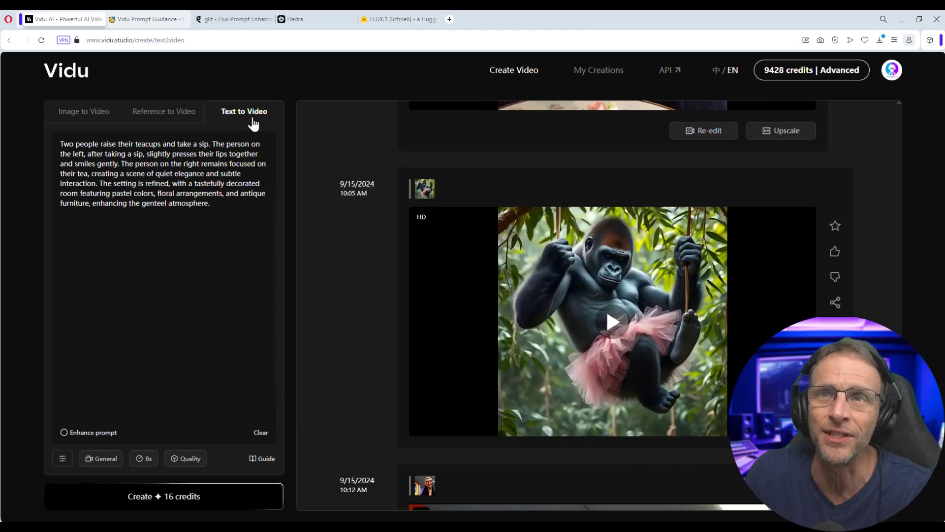
left_click_drag(227, 209, 34, 148)
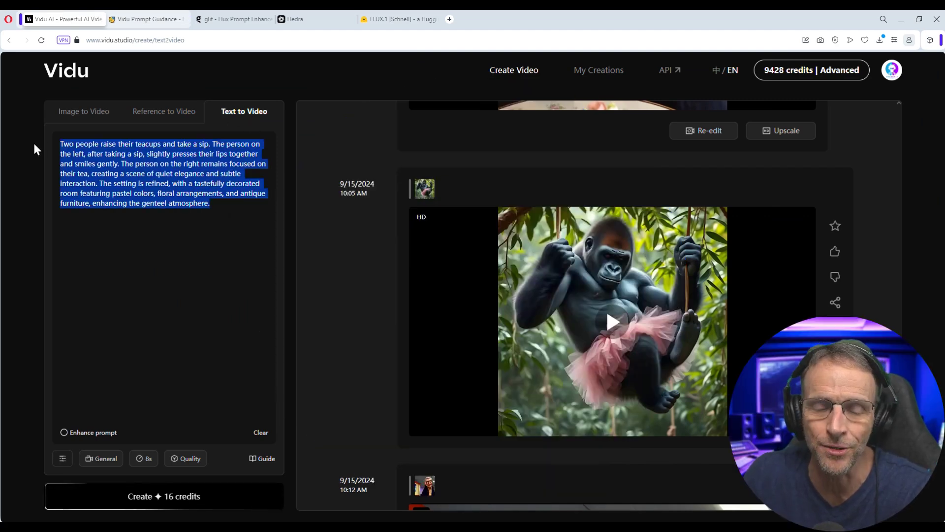
type("A muscular superhero in a sleek, metallic suit soars through a towering metropolis at dusk. Hyper-realistic rendering captures minute details: gleaming skyscrapers, neon signs, and bustling streets below. Golden sunlight glints off the hero's determined face, embodying hope amidst urban chaos.")
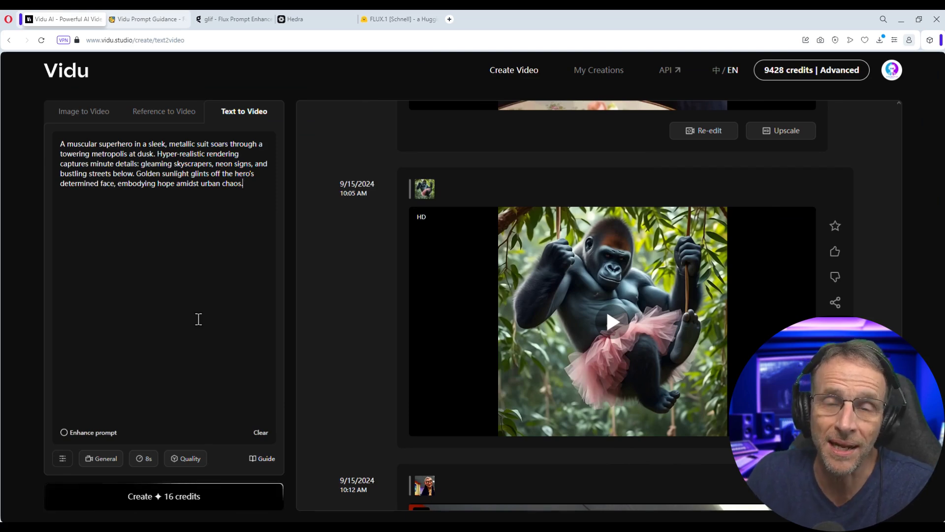
scroll(314, 399, "down", 4)
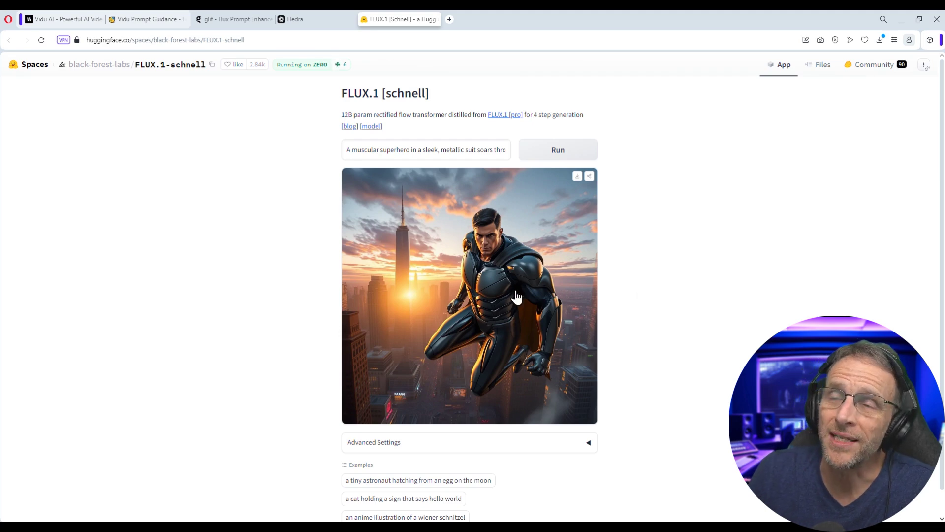
Copy the FLUX superhero image into Vidu's image-to-video and create an 8-second clip
right_click(516, 292)
left_click(547, 332)
left_click(64, 18)
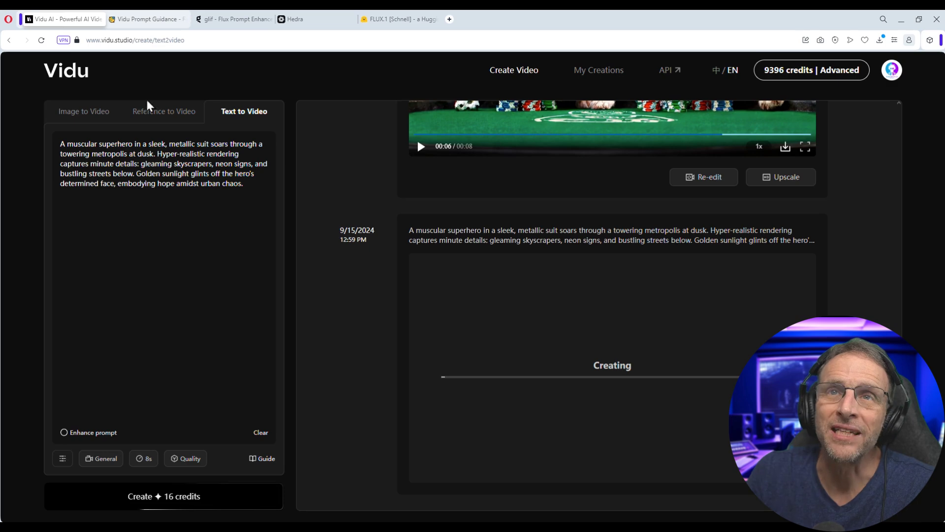
left_click(95, 109)
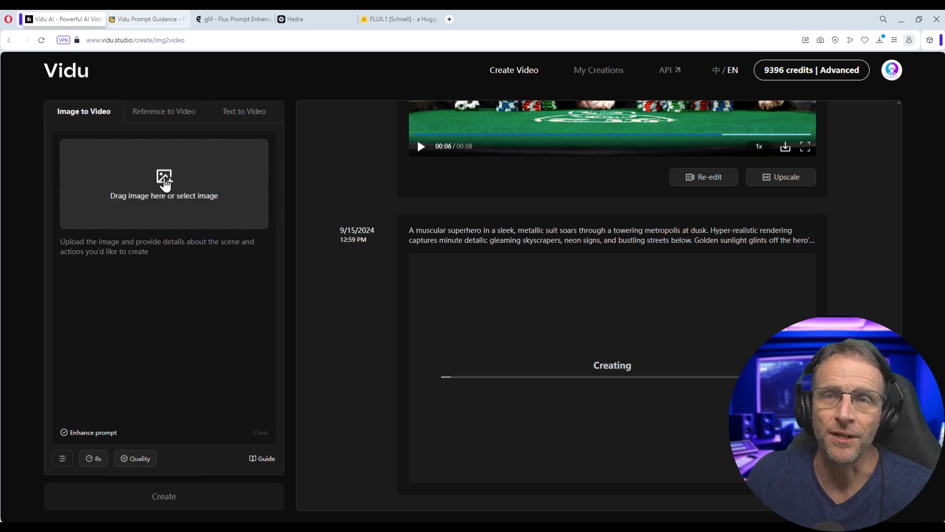
key("ctrl+v")
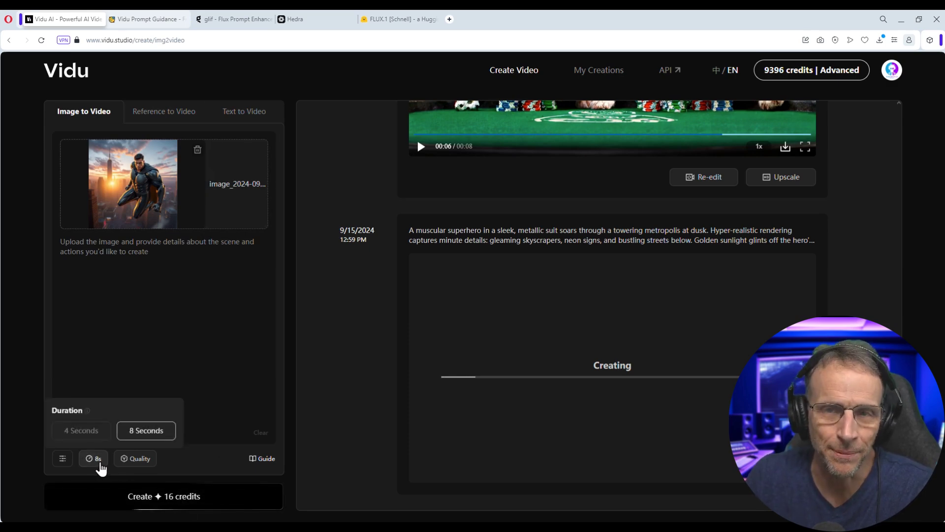
left_click(165, 507)
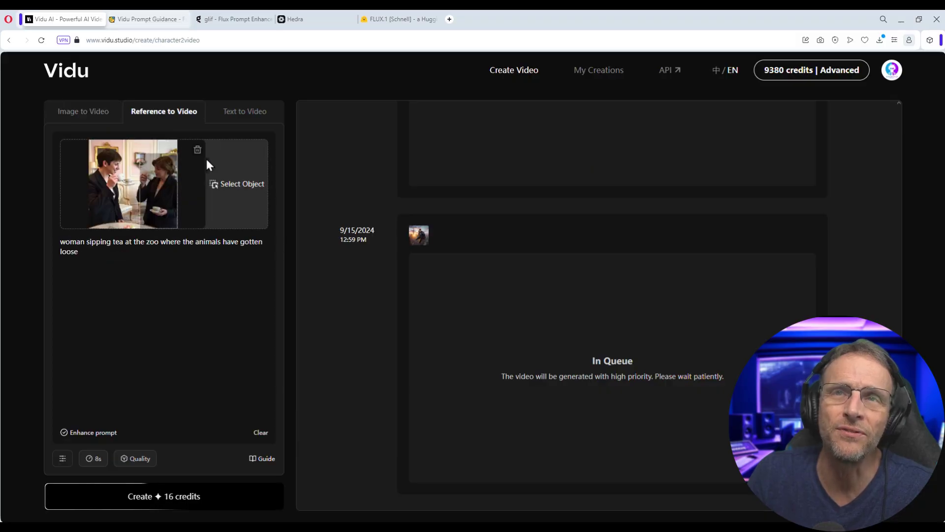
Replace the tea-party reference image with the superhero image, boxing just the hero as subject
left_click(198, 151)
left_click(157, 182)
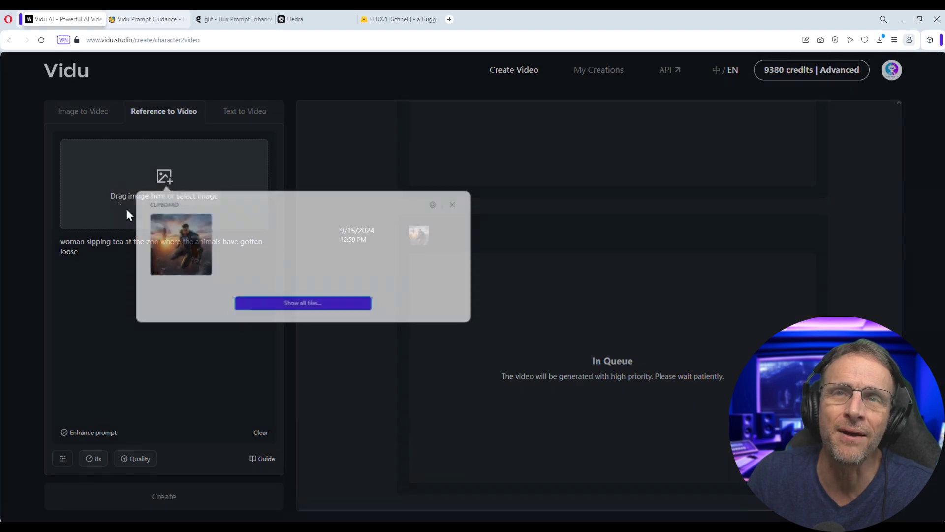
left_click(180, 247)
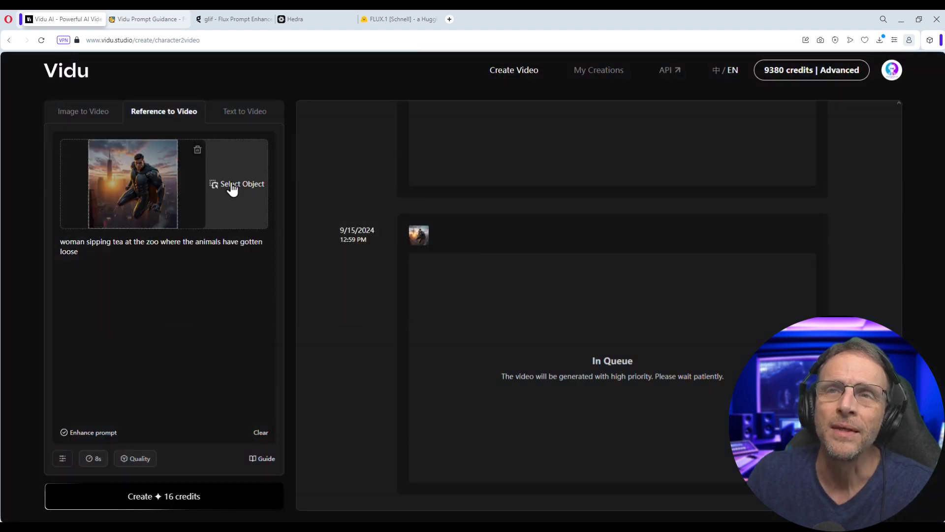
left_click(230, 185)
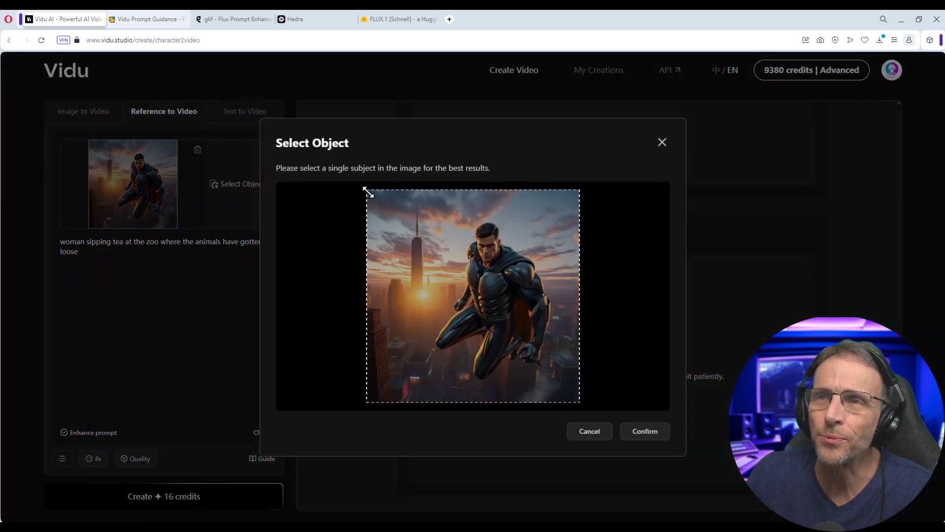
left_click_drag(454, 219, 546, 366)
left_click(635, 433)
Enter a prompt of the superhero in a department store pestered by cosmetics staff, and create
left_click_drag(79, 252, 29, 245)
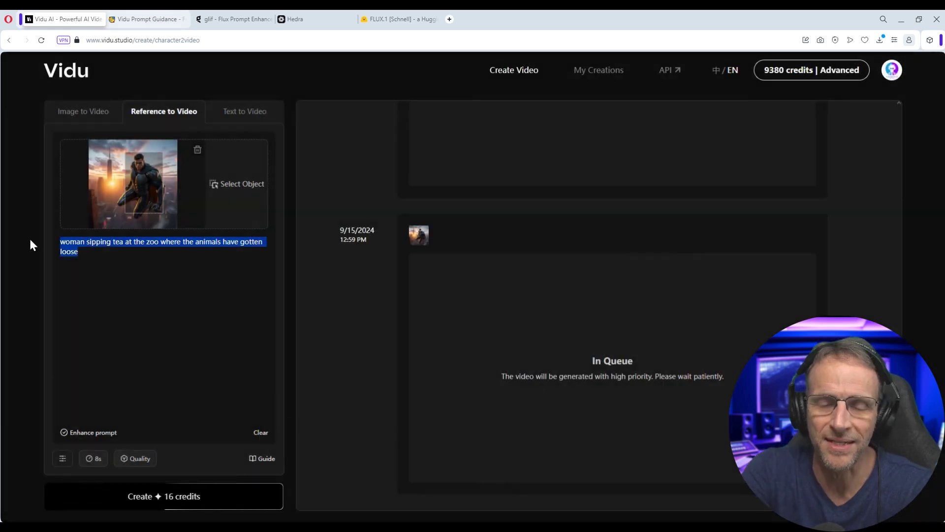
type("superhero walks t")
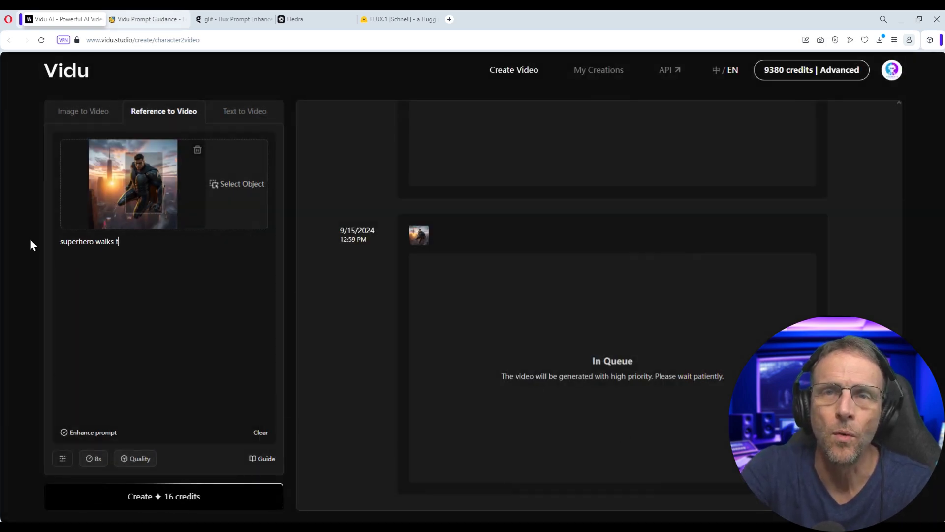
type("hrough a departmen")
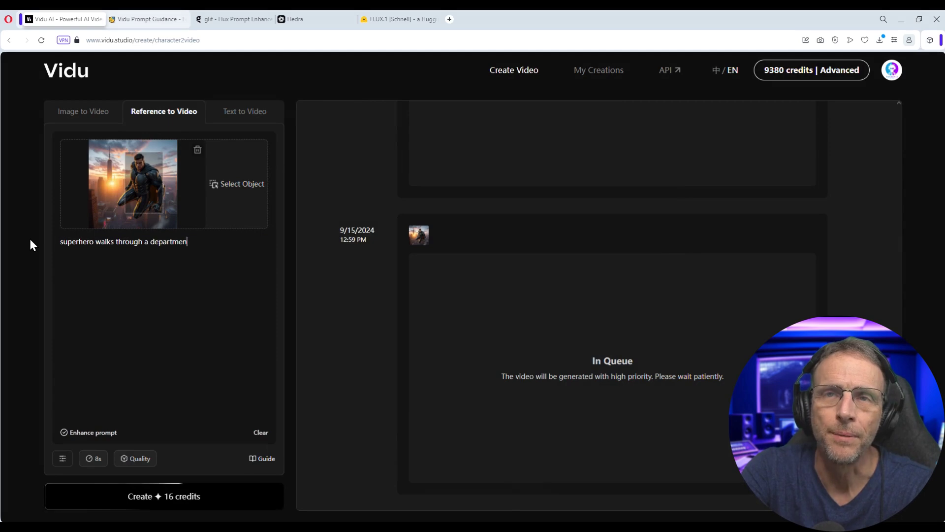
type("t store where empl")
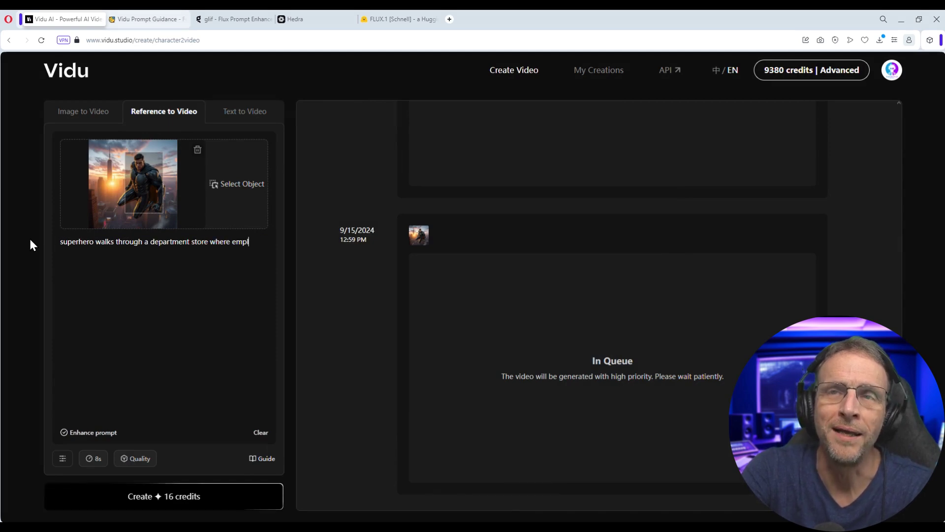
type("oyees from the c")
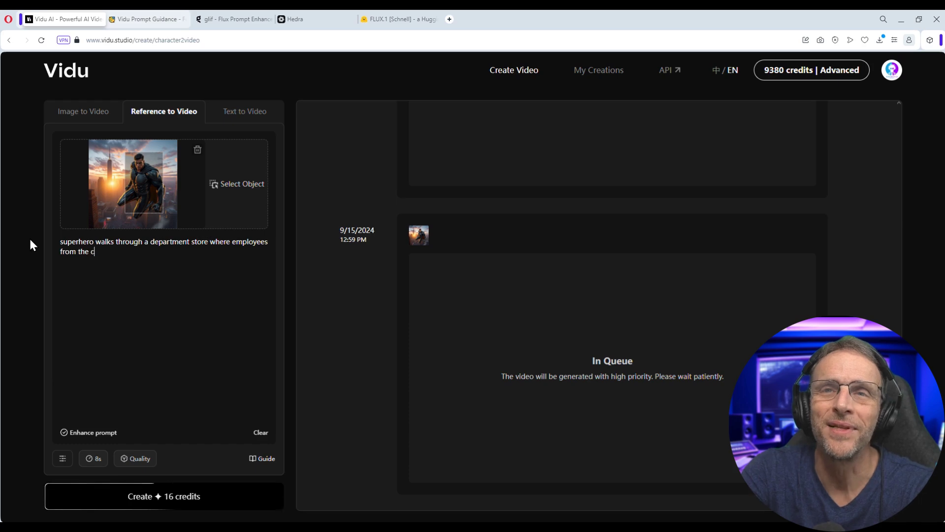
type("osmetic")
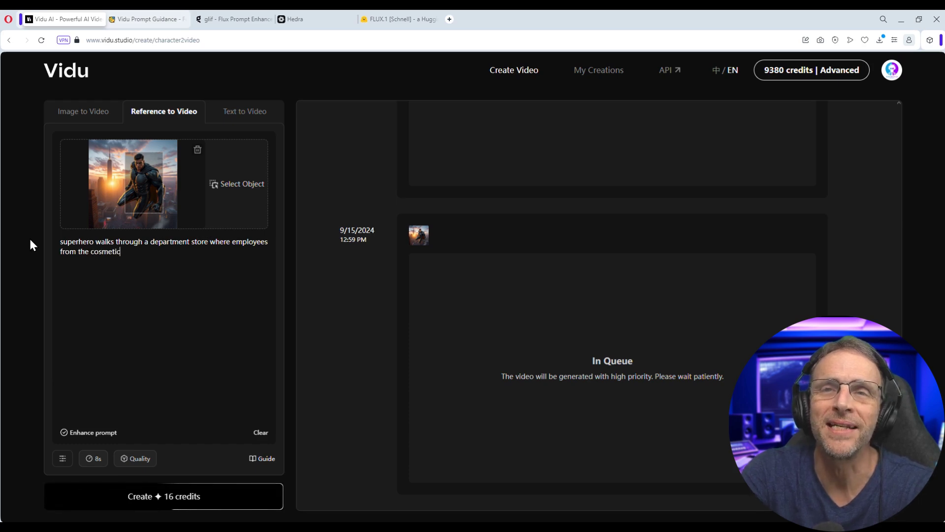
type("s department spray h")
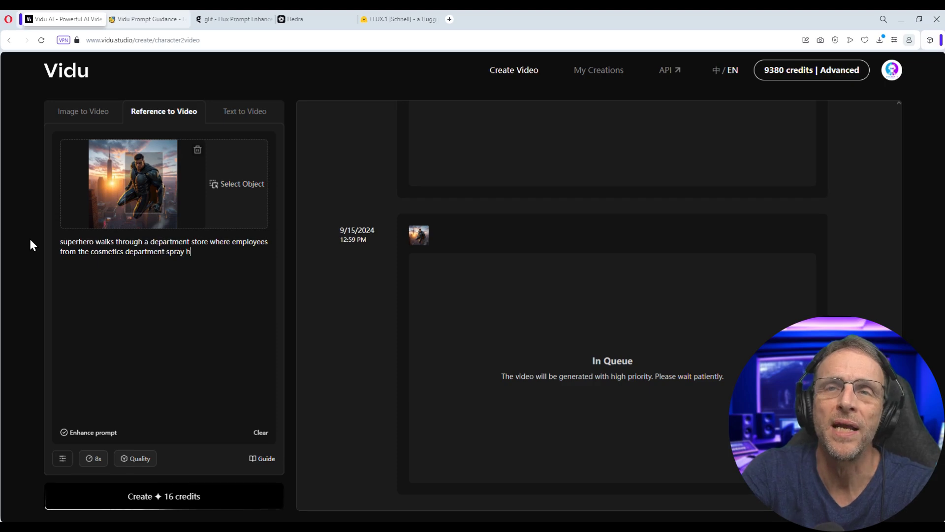
type("im with perfu")
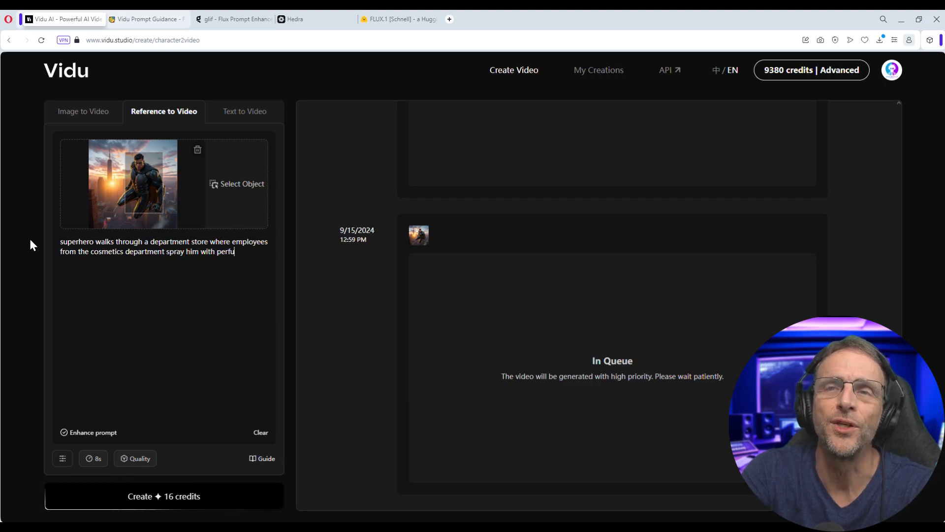
type("me, which annoys him")
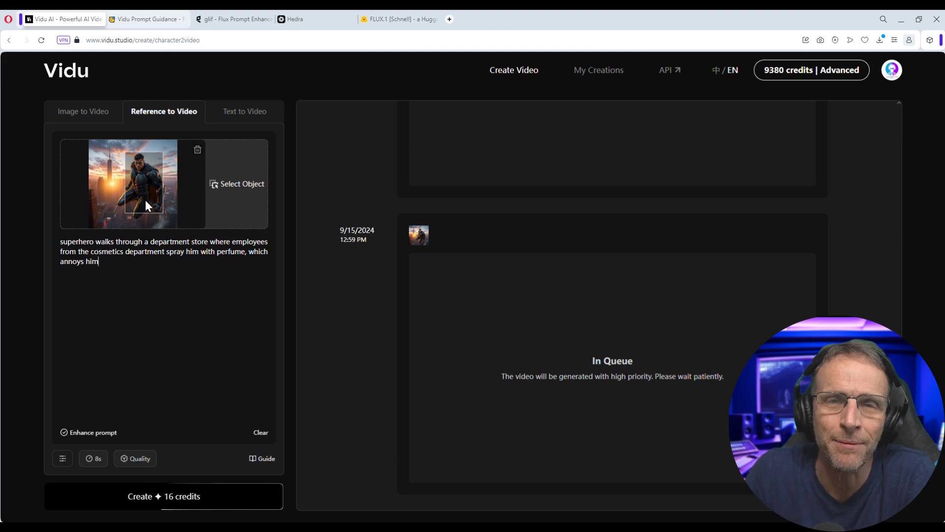
left_click(184, 498)
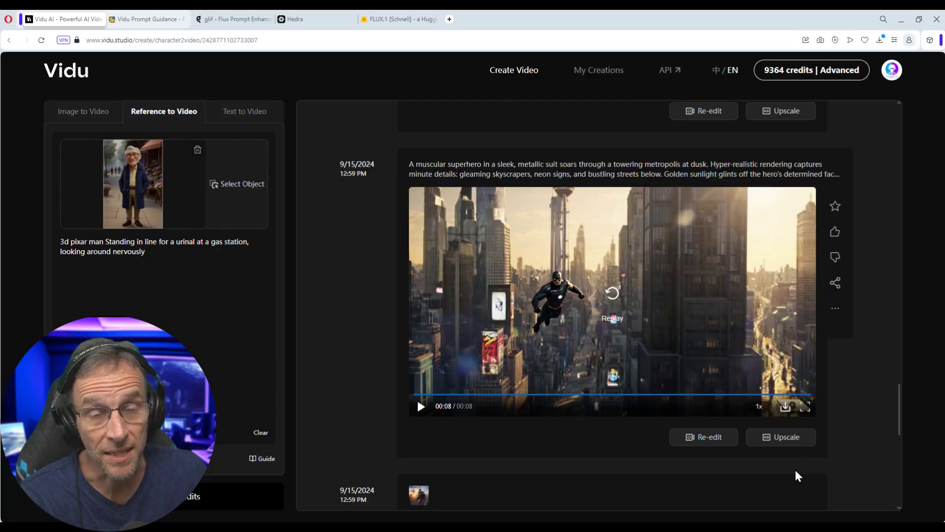
Upscale the superhero city-flight clip, confirming the 8-credit charge
left_click(785, 440)
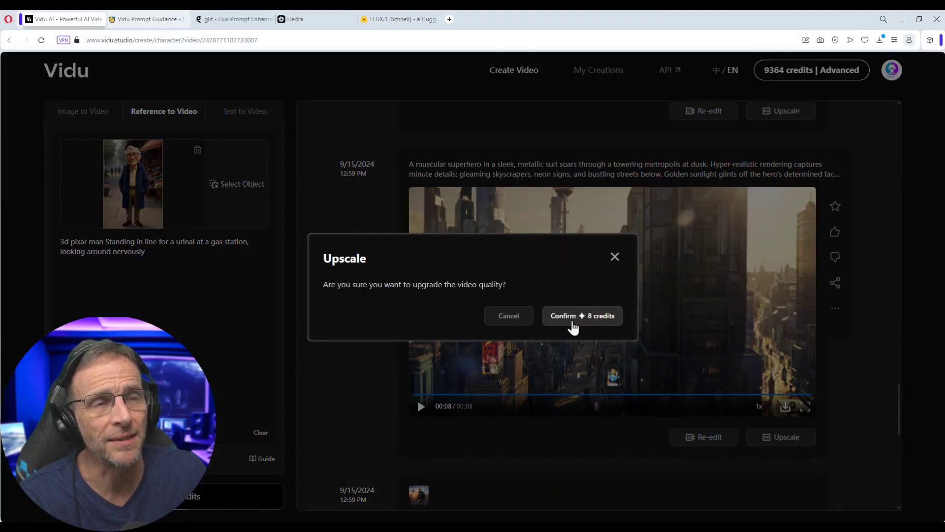
left_click(573, 317)
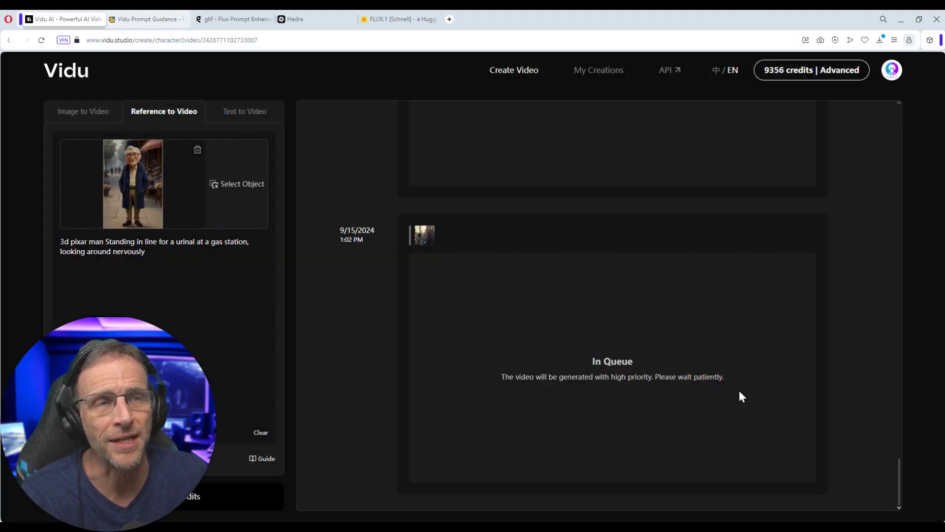